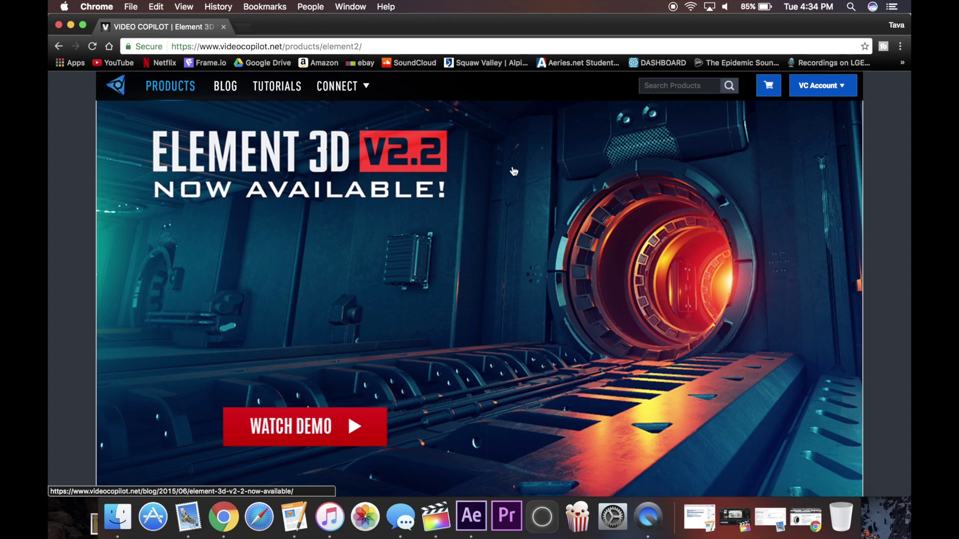
Step: Browse the Element 3D V2.2 feature list in Chrome, then bring After Effects to the front
scroll(513, 196, "down", 1)
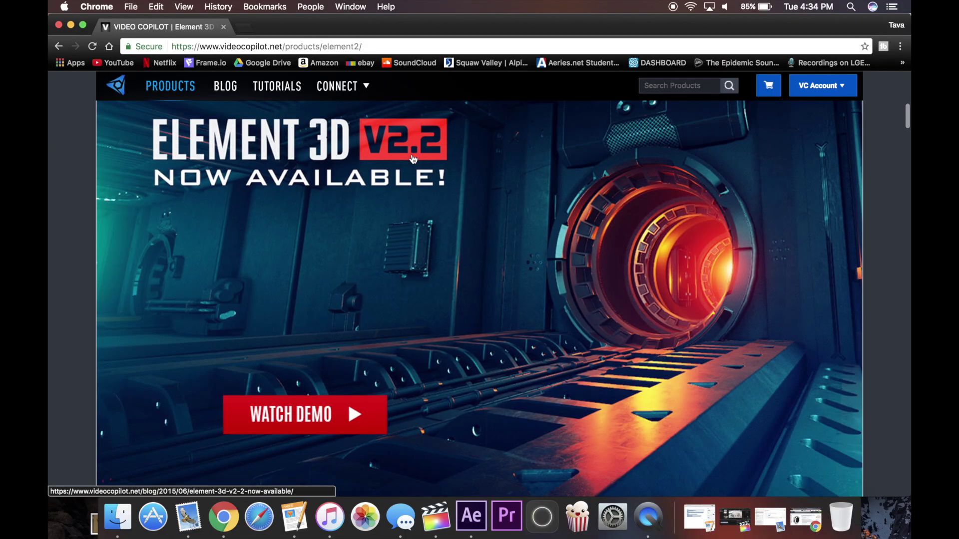
scroll(523, 172, "down", 5)
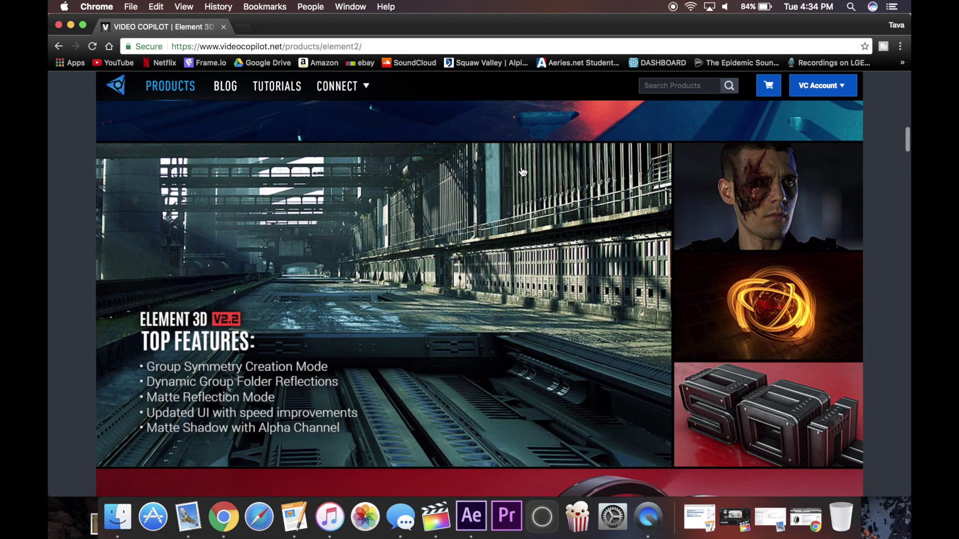
scroll(523, 172, "down", 3)
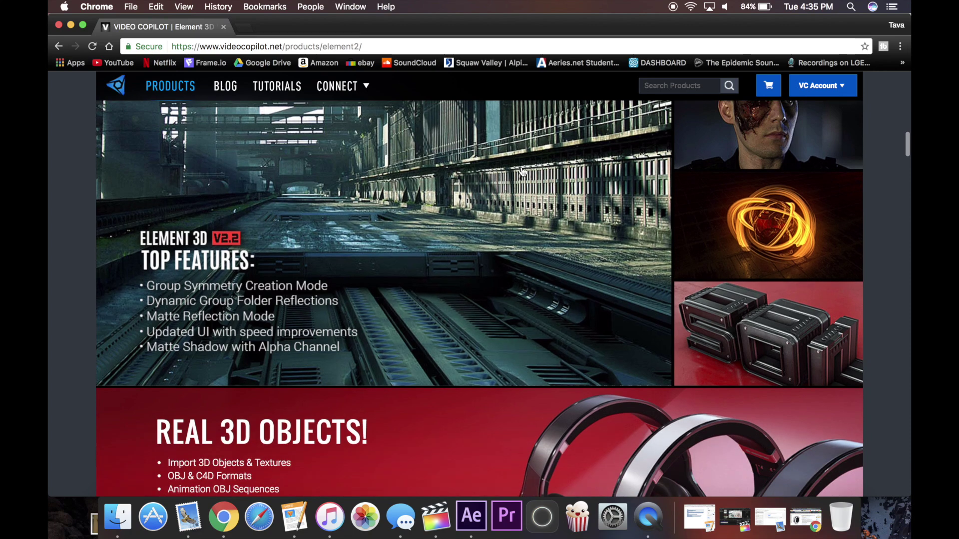
scroll(523, 173, "down", 2)
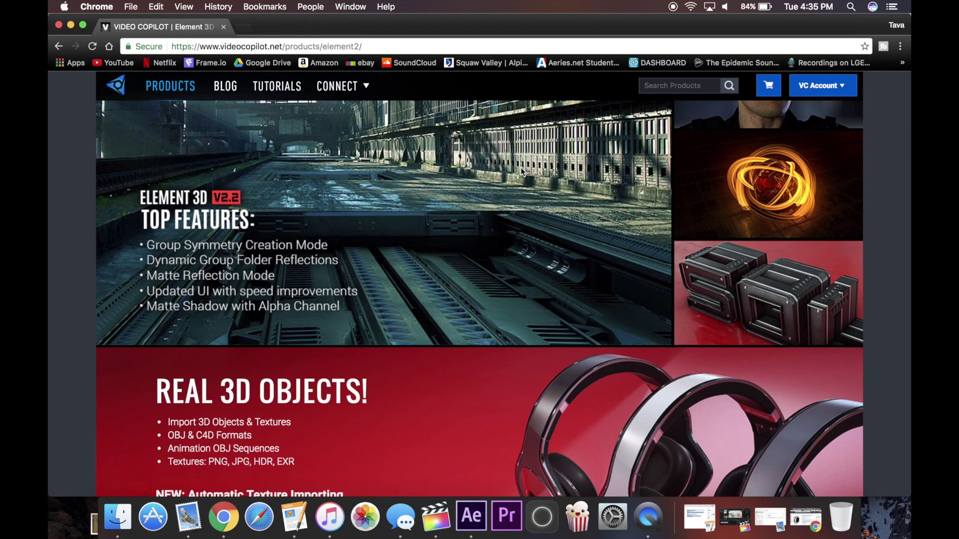
scroll(522, 172, "down", 2)
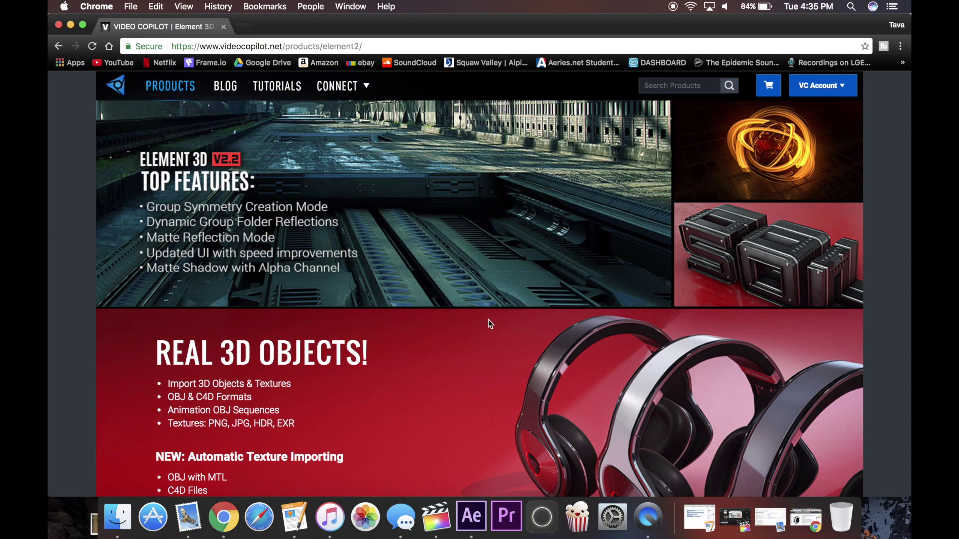
left_click(472, 516)
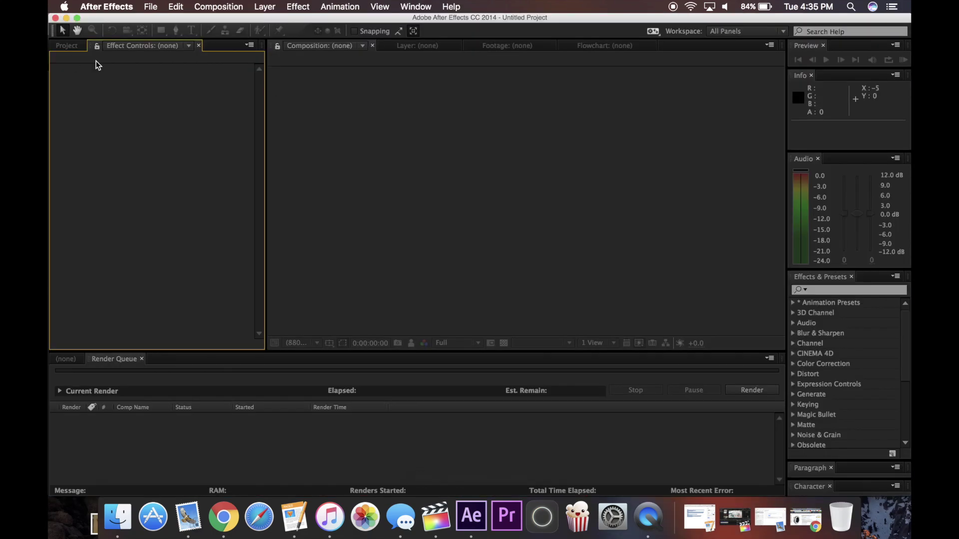
Step: Create an HDTV 1080 29.97 composition containing the P1030809.MP4 drone clip and preview it
left_click(218, 7)
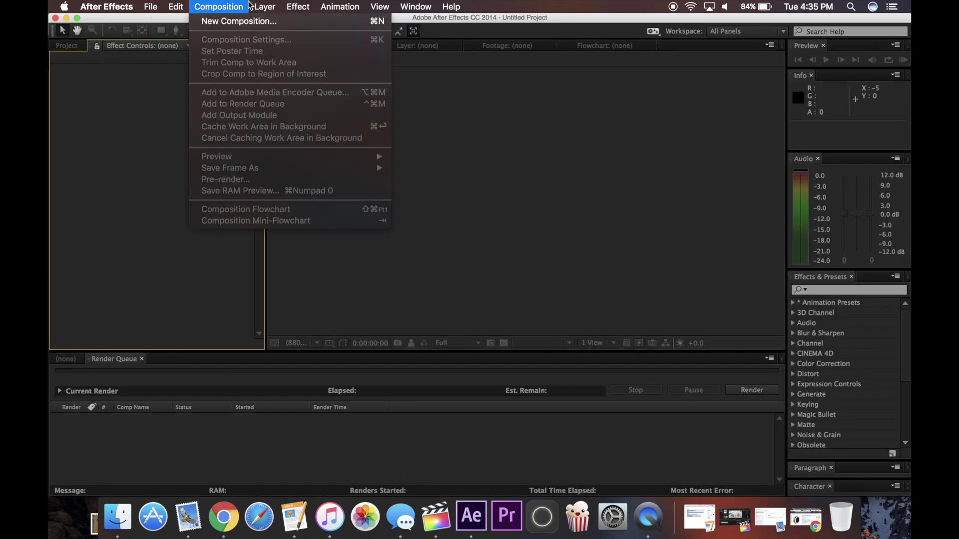
left_click(232, 19)
left_click(586, 392)
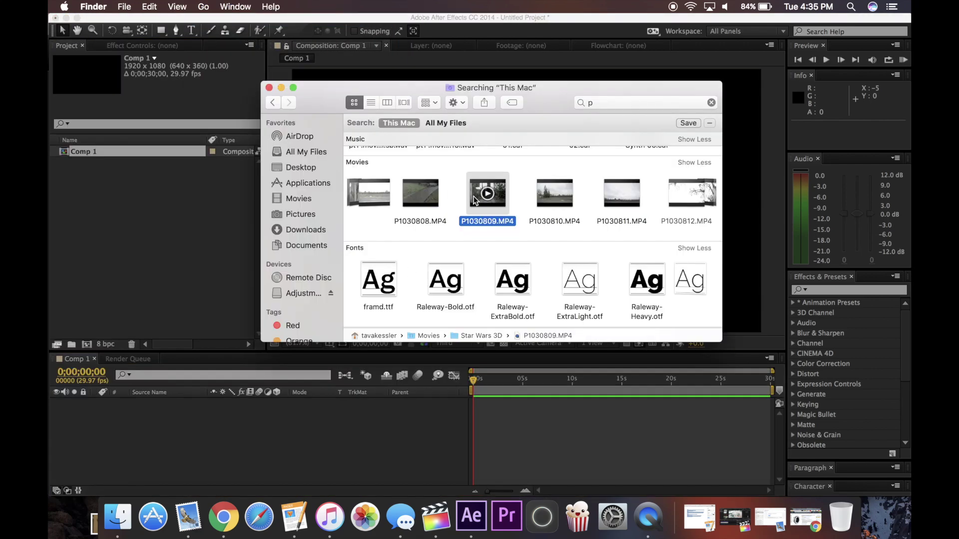
left_click_drag(486, 194, 479, 442)
left_click(122, 210)
key("space")
key("space")
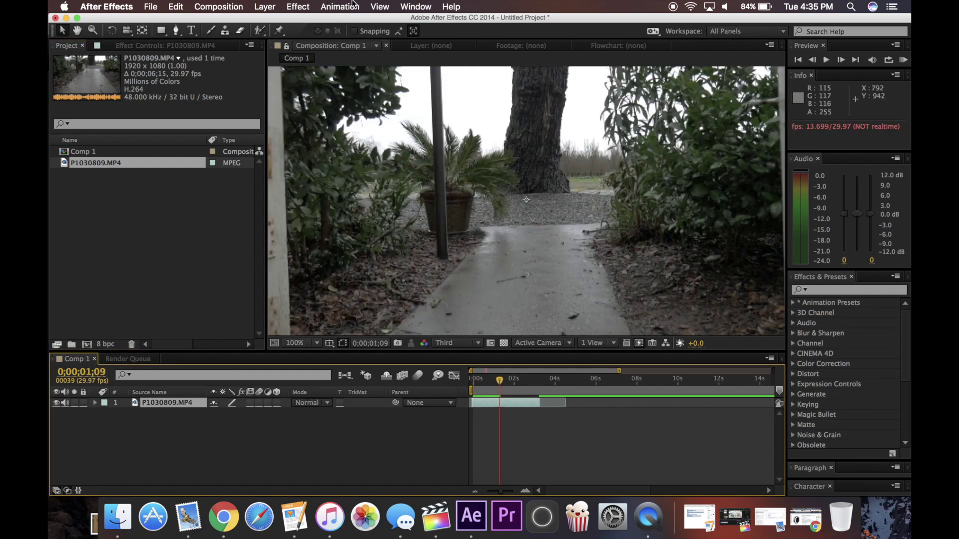
Step: Apply 3D Camera Tracker to the drone footage and scrub back to an earlier frame
left_click(353, 5)
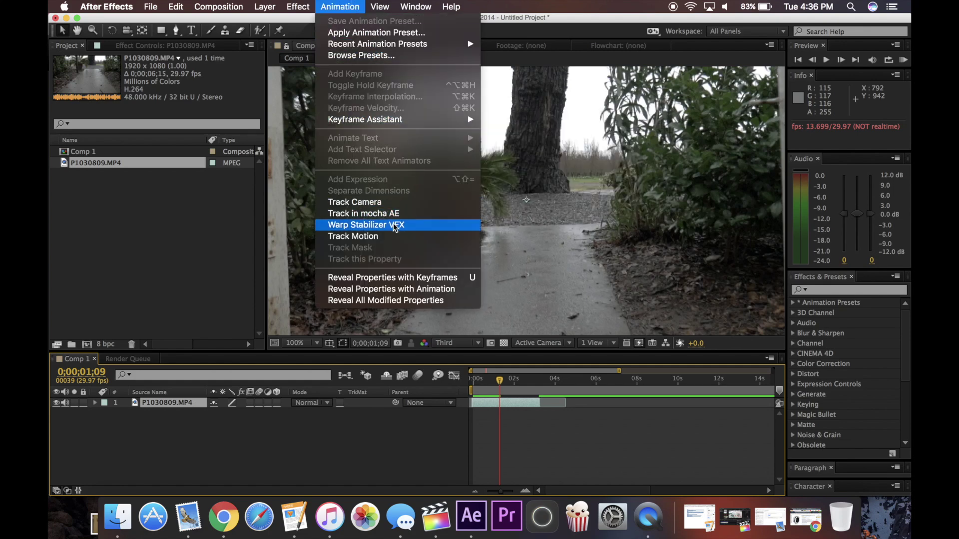
left_click(391, 202)
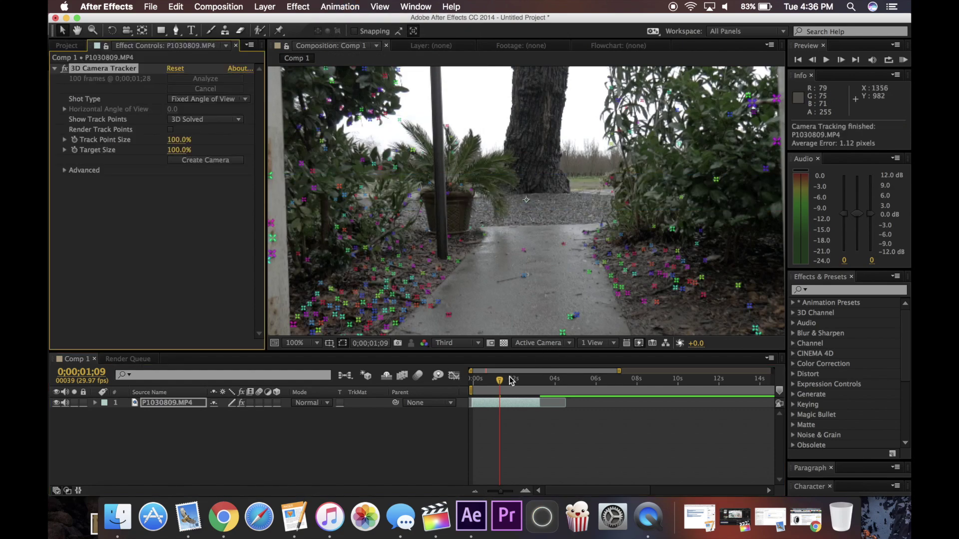
mouse_move(499, 380)
left_mouse_down()
mouse_move(482, 384)
mouse_move(509, 383)
left_mouse_up()
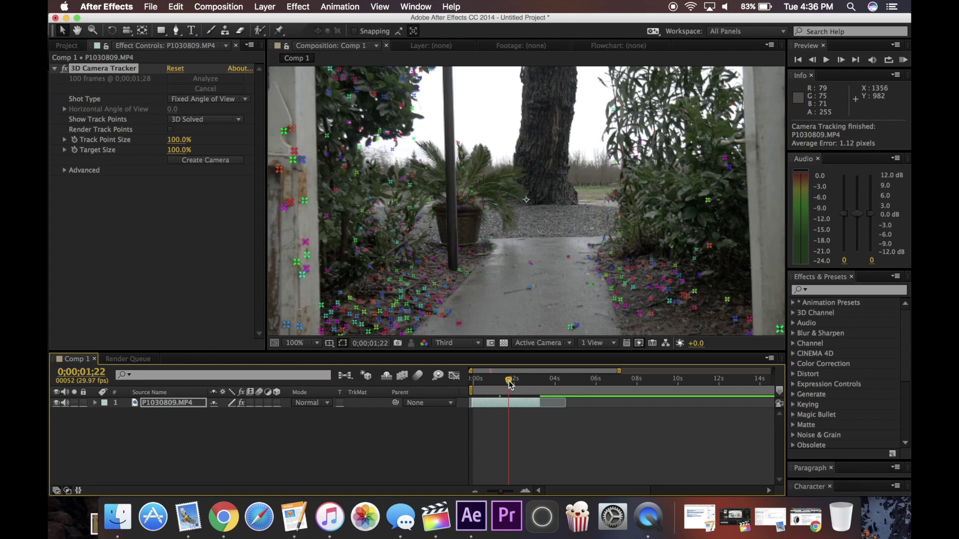
right_click(510, 434)
Step: Add a new black solid layer to Comp 1
mouse_move(642, 372)
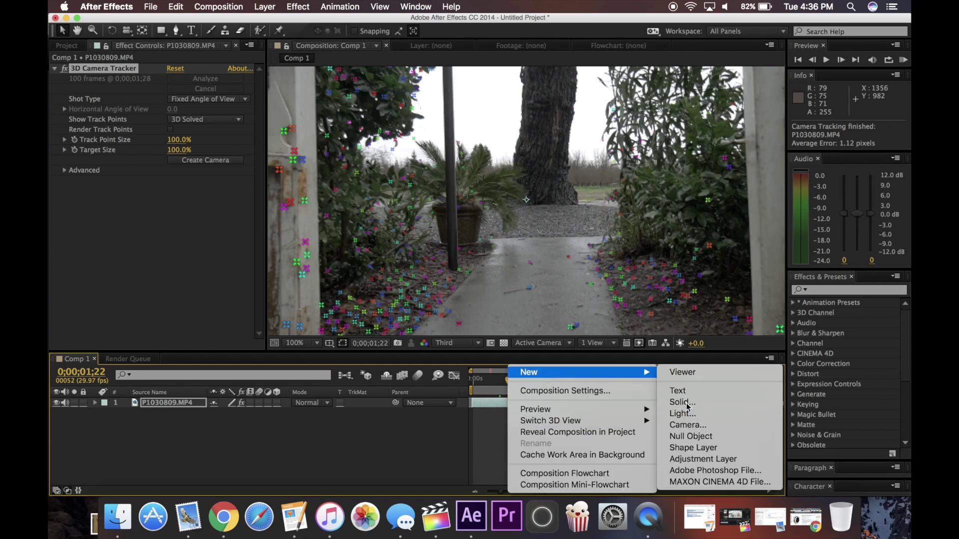
left_click(684, 402)
left_click(585, 369)
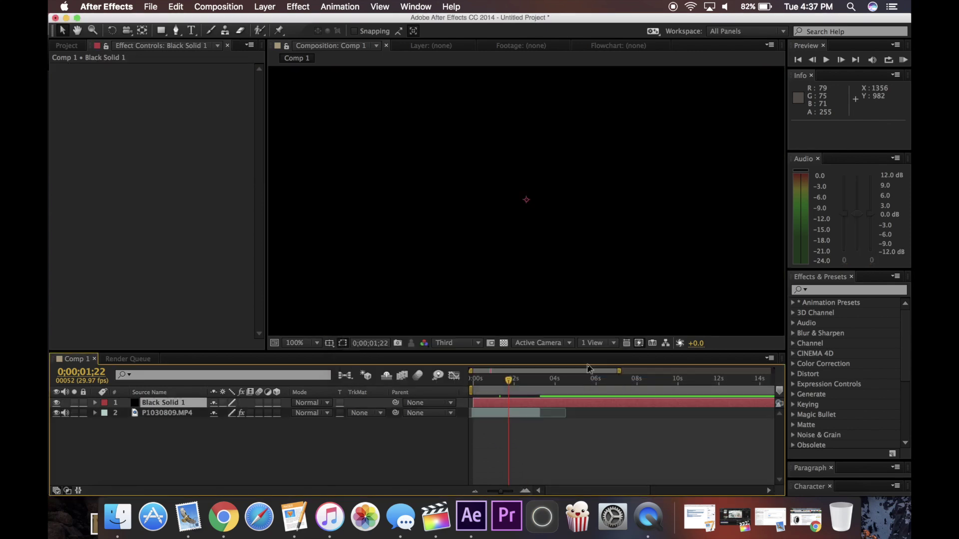
Step: Search effects for 'elem' and apply Element to Black Solid 1
left_click(842, 290)
type("elem")
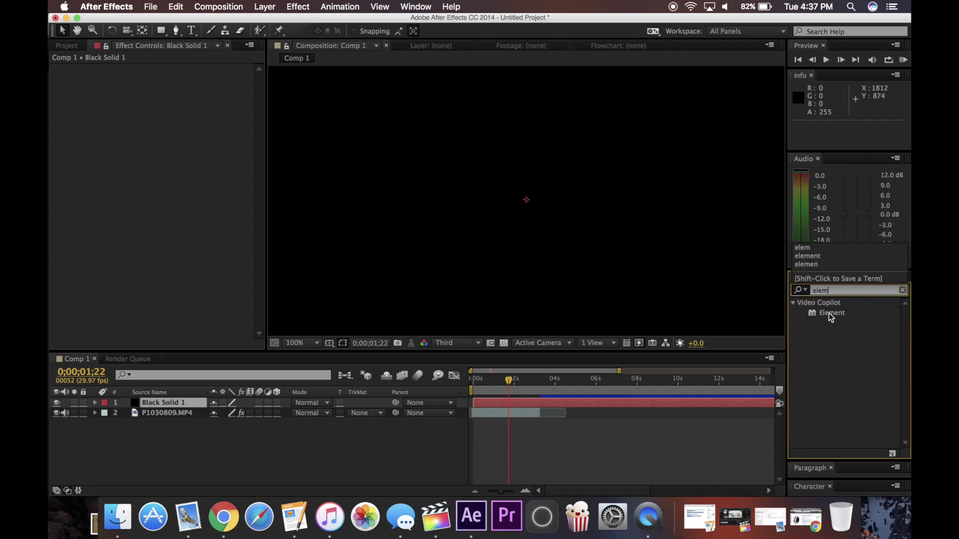
left_click_drag(830, 318, 516, 406)
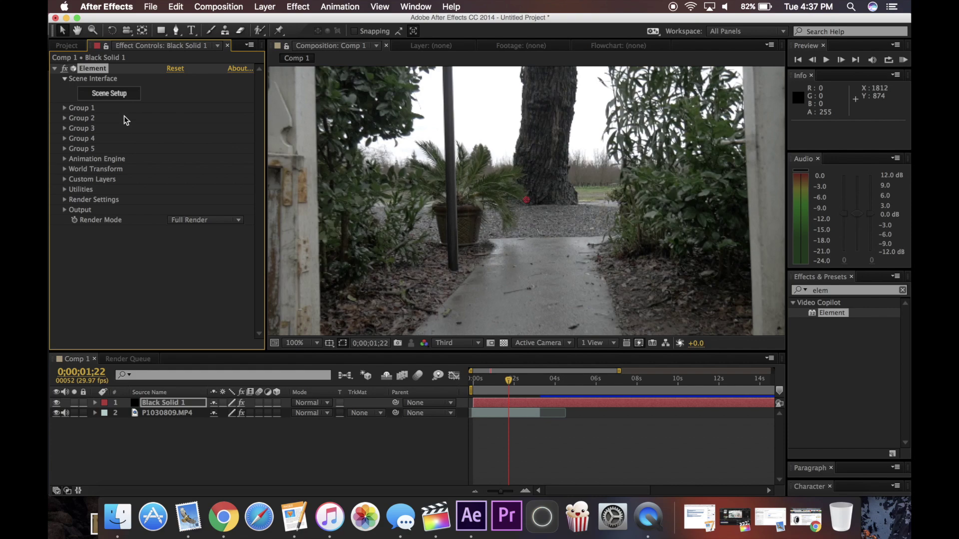
Step: In Element's Scene Setup, add the BB-Unit model from Star_Pack, orbit the preview, and apply
left_click(108, 92)
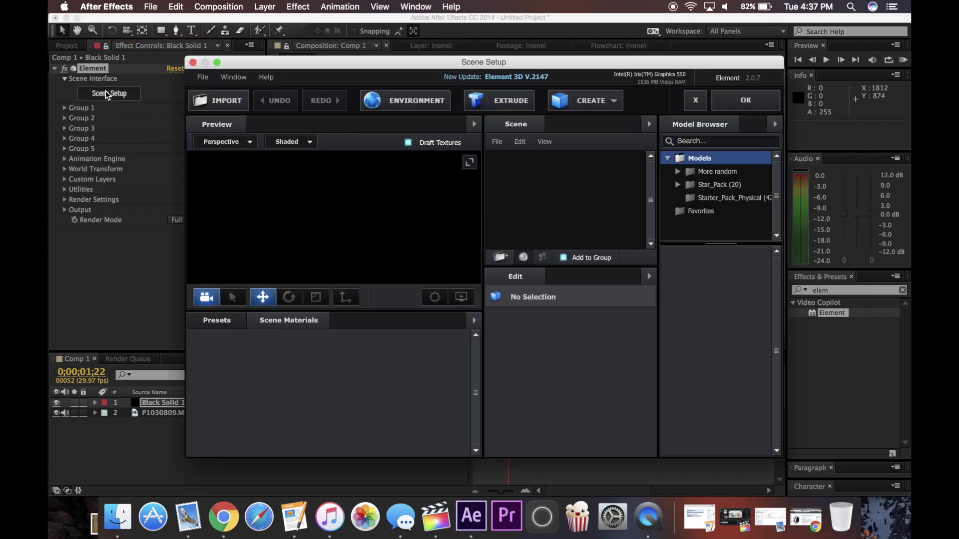
left_click_drag(475, 62, 443, 47)
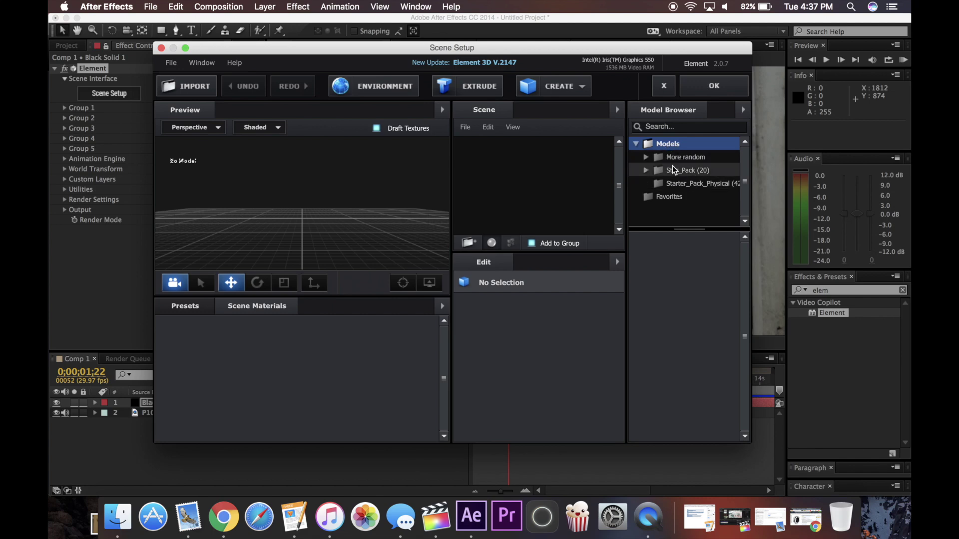
double_click(681, 169)
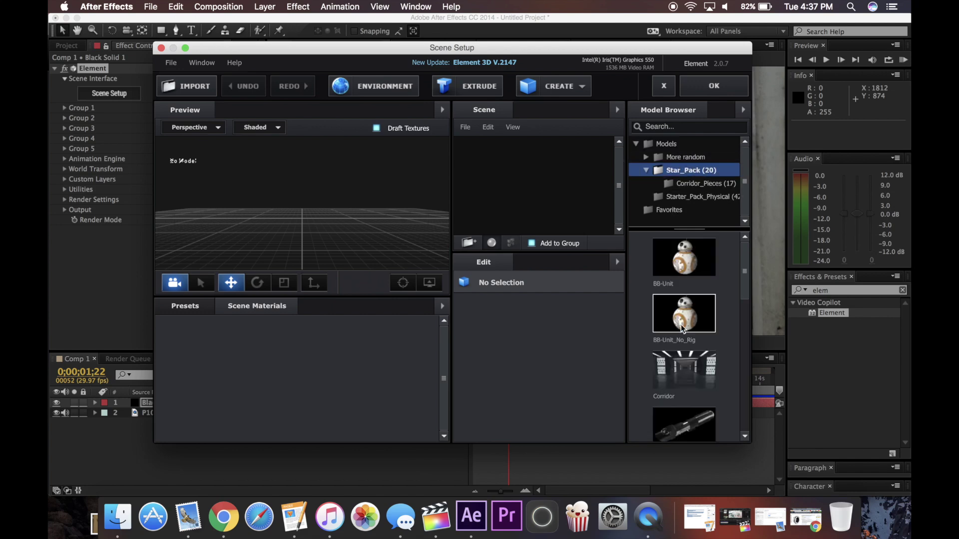
left_click(692, 275)
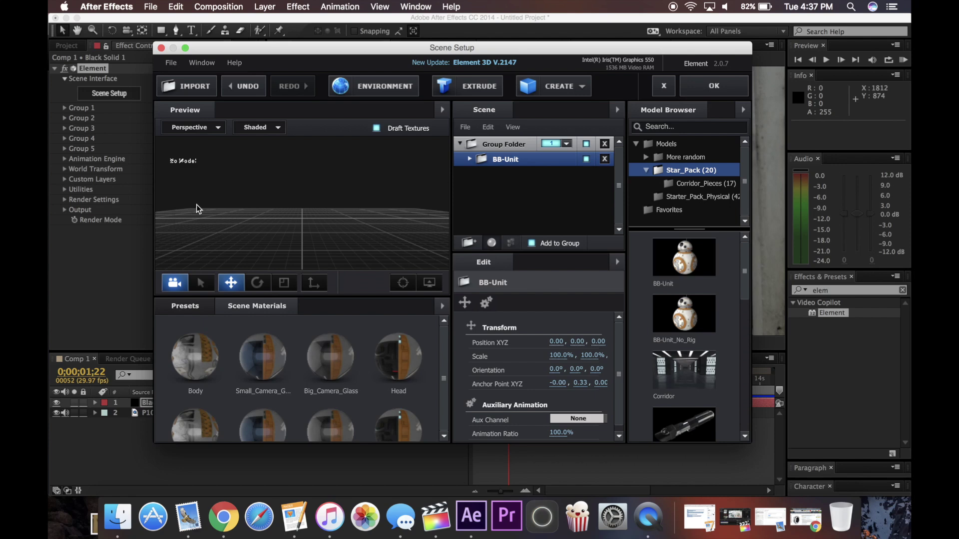
scroll(308, 203, "up", 5)
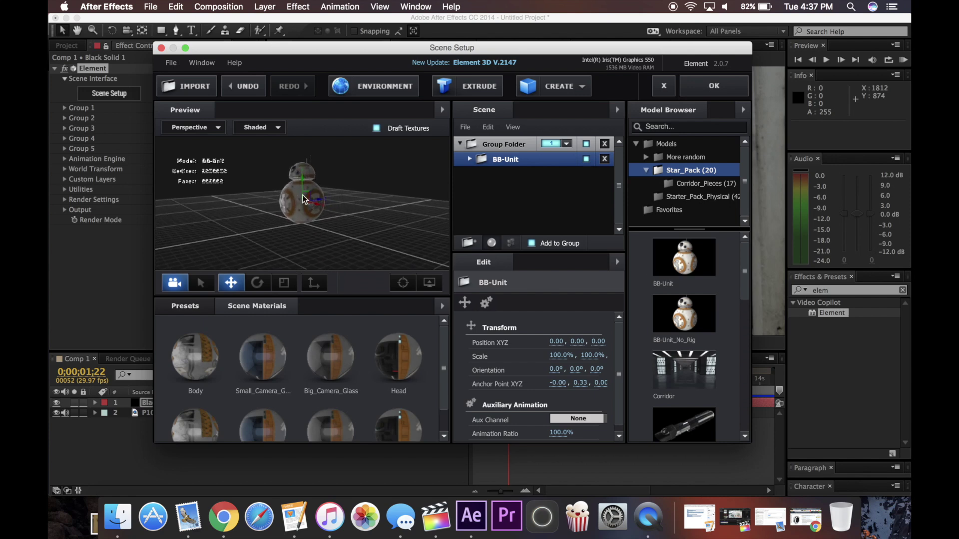
left_click_drag(335, 186, 280, 190)
scroll(299, 200, "down", 3)
left_click(185, 306)
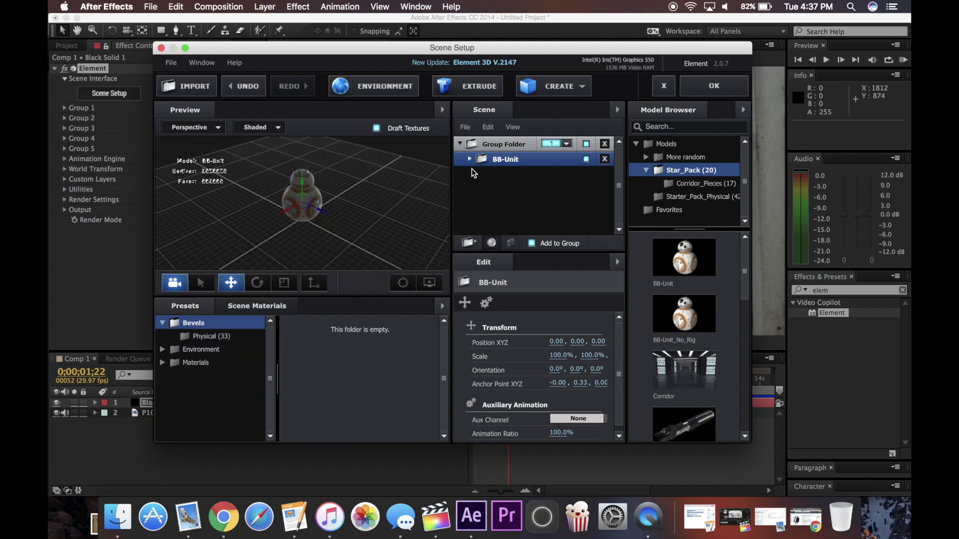
key("Return")
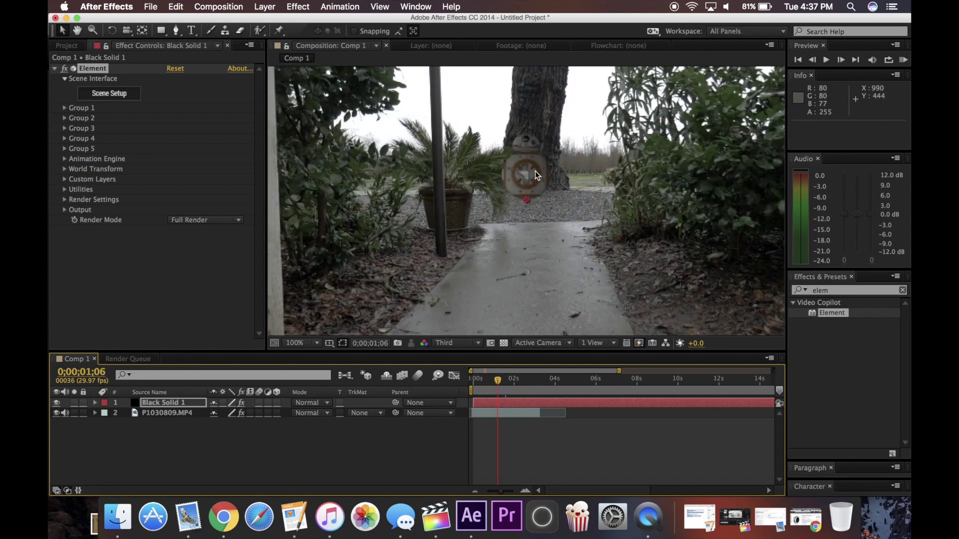
Step: Create a solid and camera from the walkway track points on the footage's 3D Camera Tracker
left_click(181, 417)
left_click(100, 70)
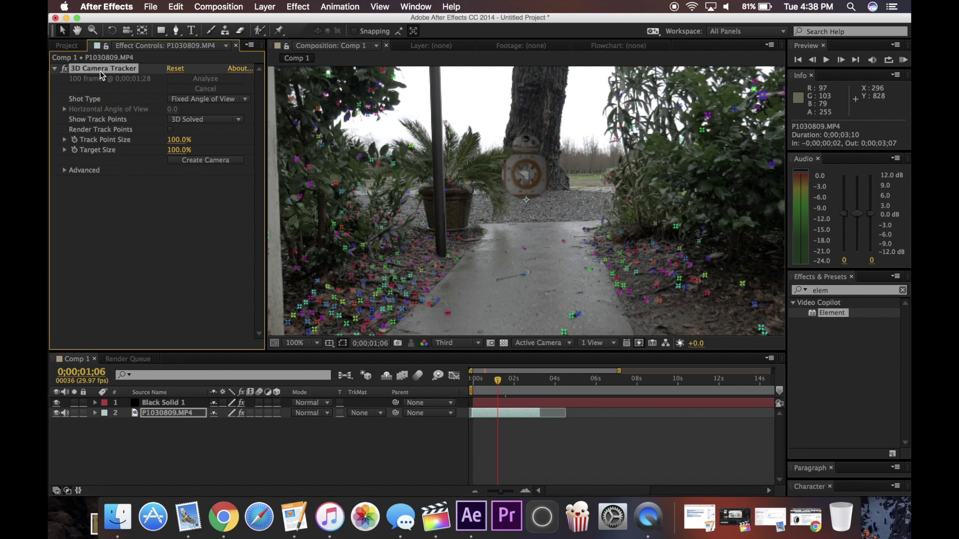
left_click(534, 320)
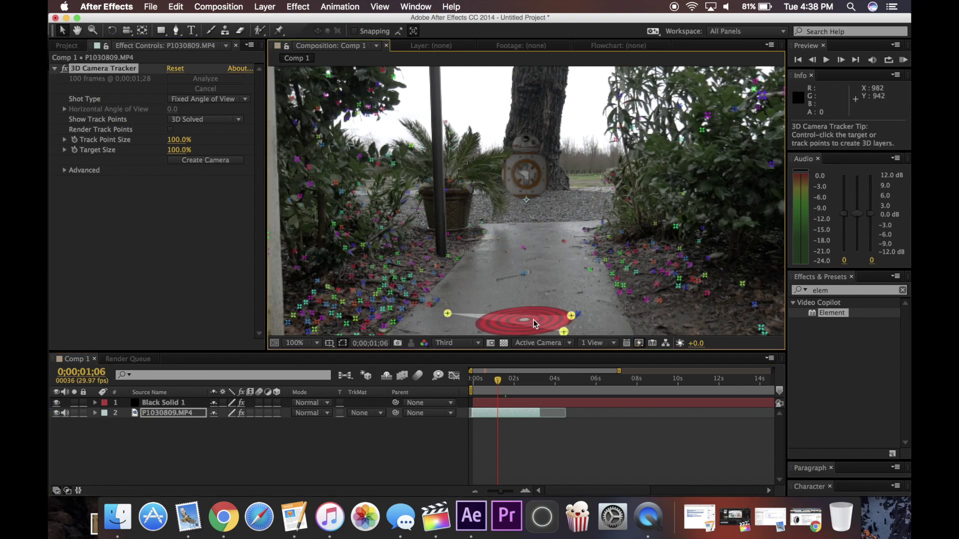
right_click(533, 322)
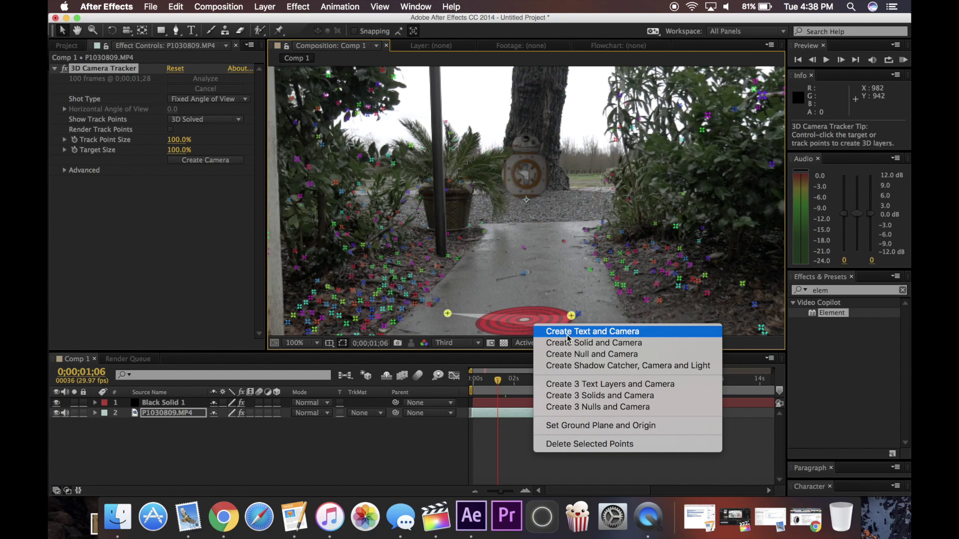
left_click(579, 346)
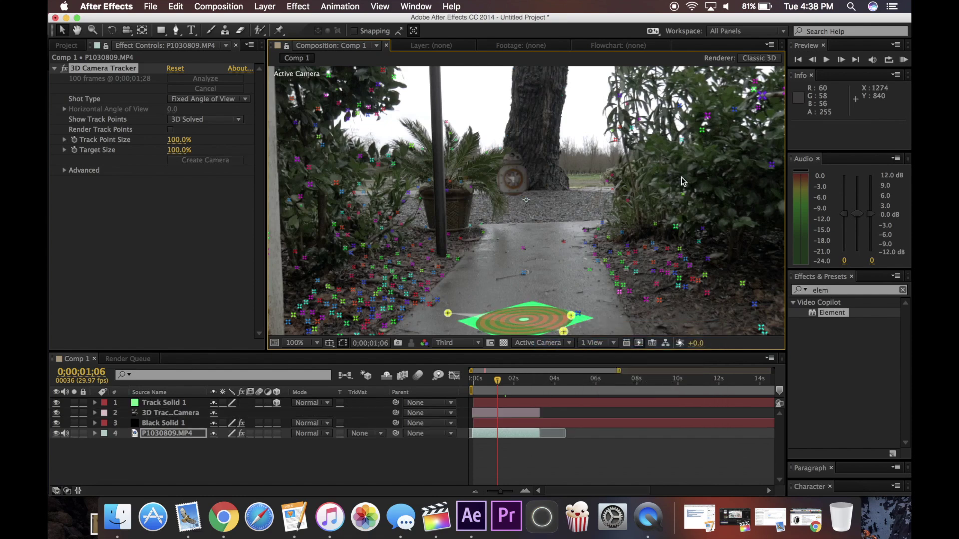
Step: Delete Track Solid 1, keeping only the camera, and preview from the start
left_click(577, 467)
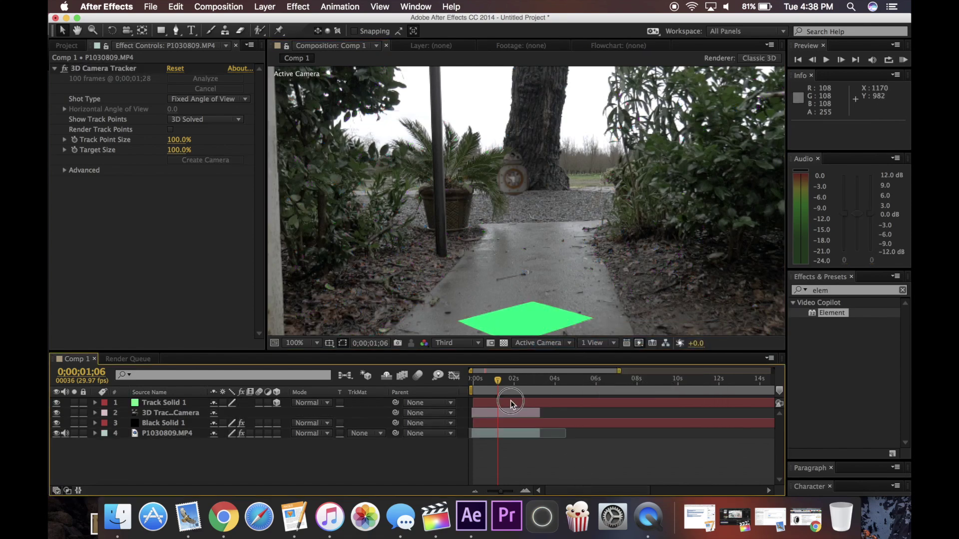
left_click(510, 402)
key("Delete")
key("Home")
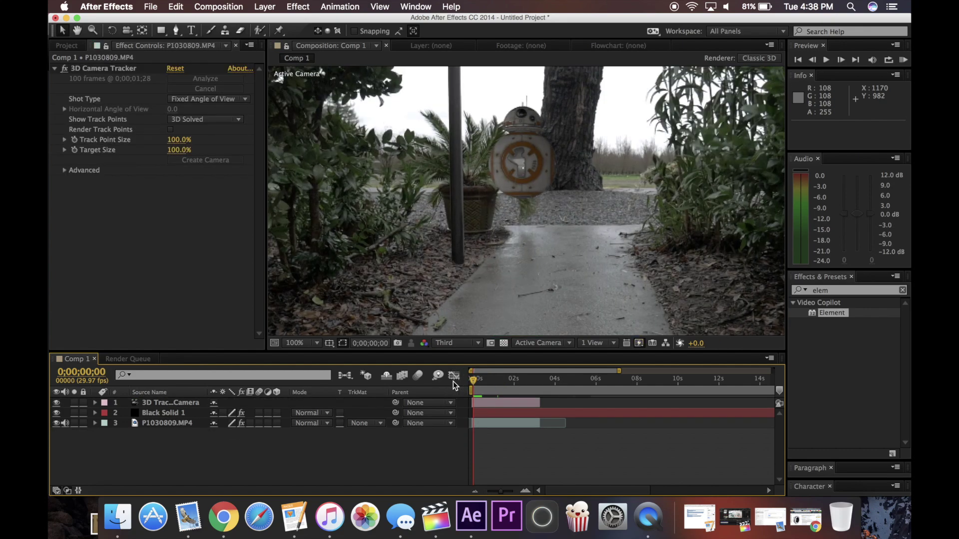
key("space")
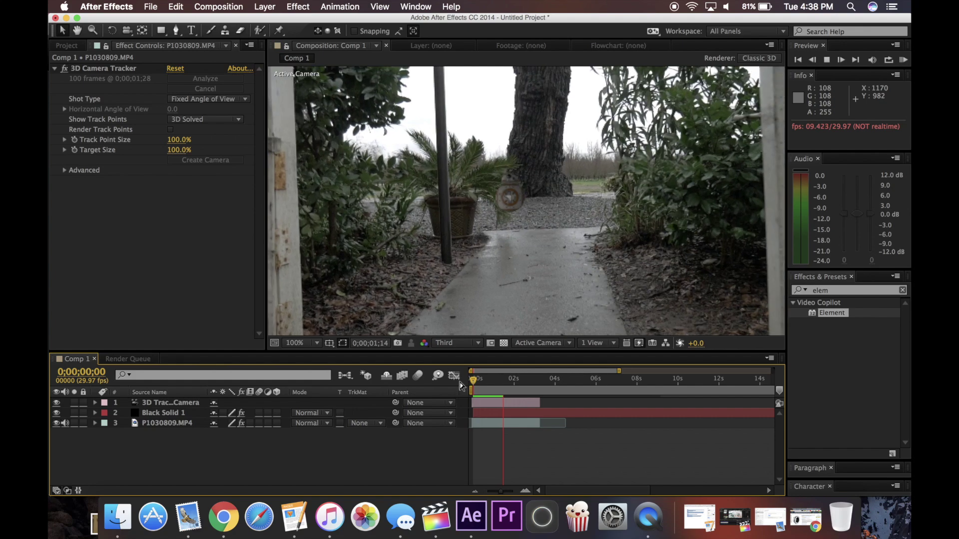
left_click(488, 396)
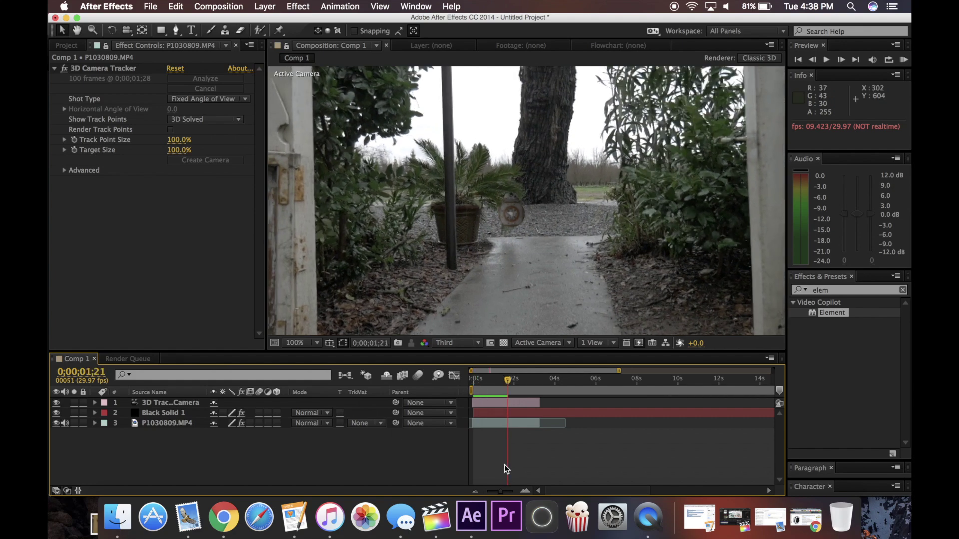
Step: Open Black Solid 1's Scene Setup and push the BB-Unit model deeper into the scene
left_click(503, 413)
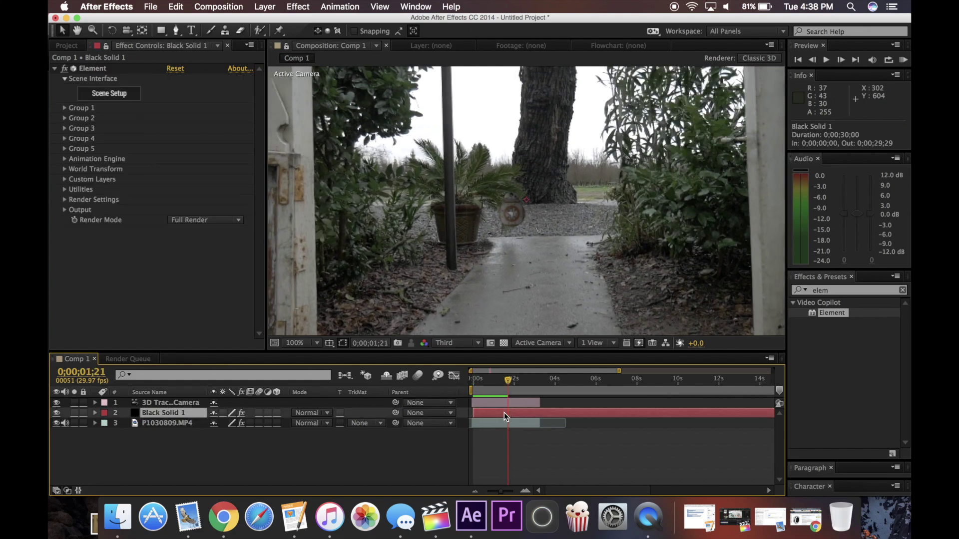
left_click(118, 99)
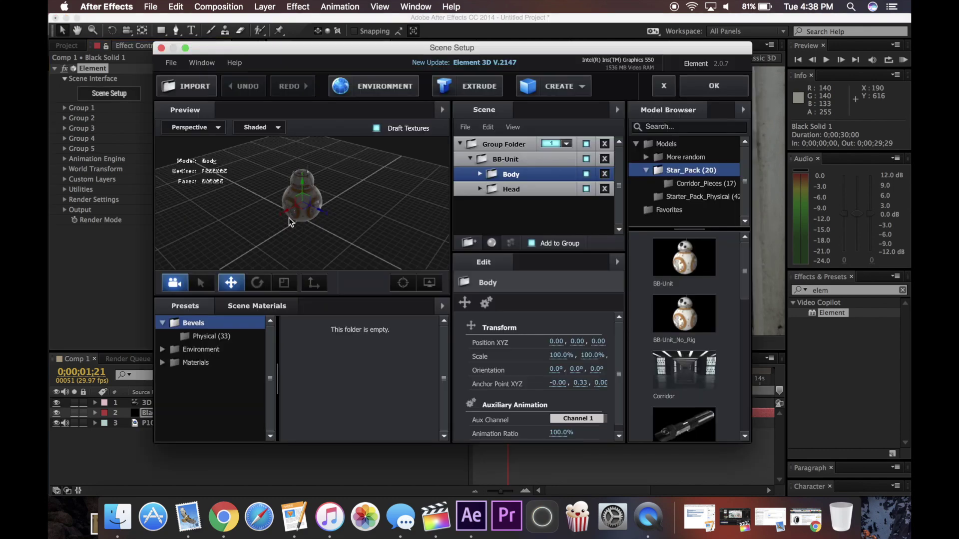
scroll(305, 209, "down", 3)
left_click_drag(305, 211, 286, 199)
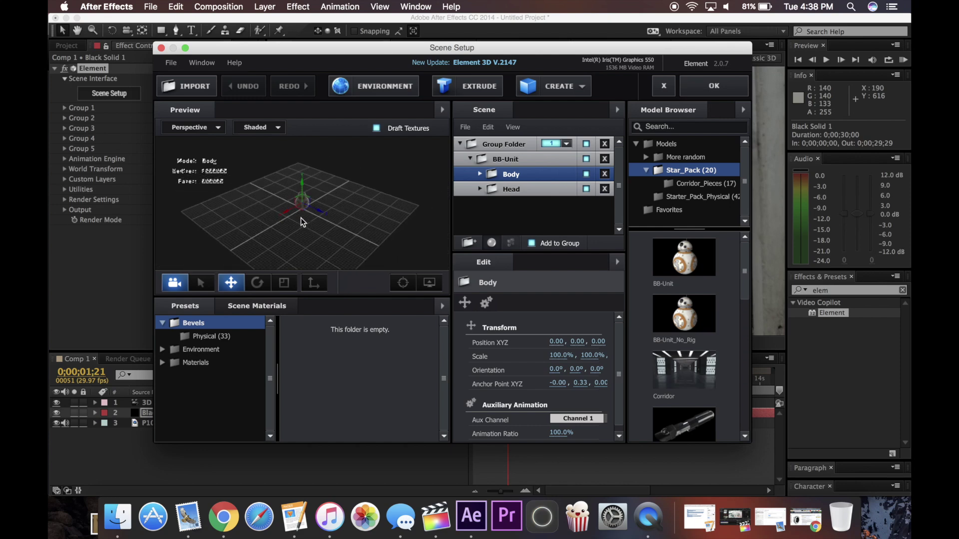
left_click(322, 209)
left_click(726, 82)
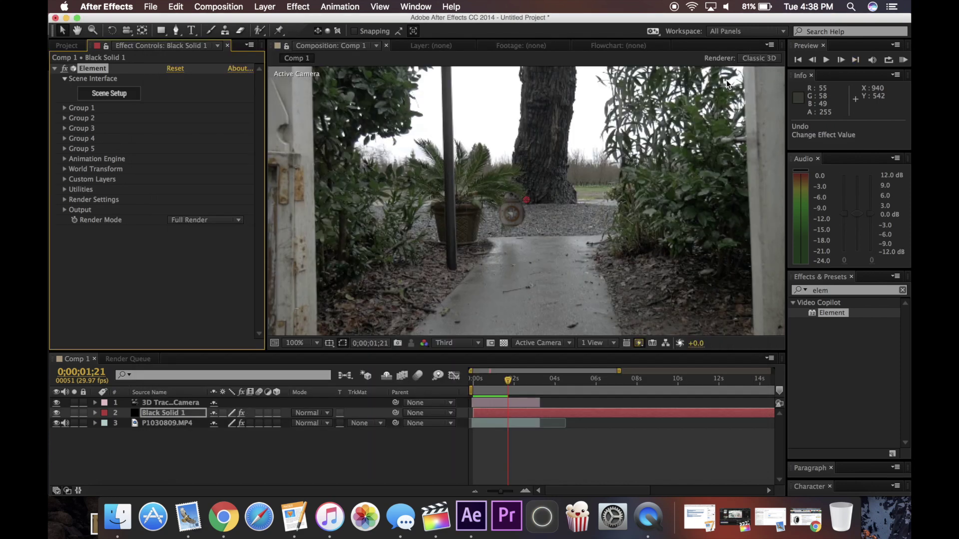
Step: At frame 0;00;01;03, reposition BB-Unit to 0, -0.78, -4.8 and return to the start
mouse_move(510, 383)
left_mouse_down()
mouse_move(487, 379)
mouse_move(496, 379)
left_mouse_up()
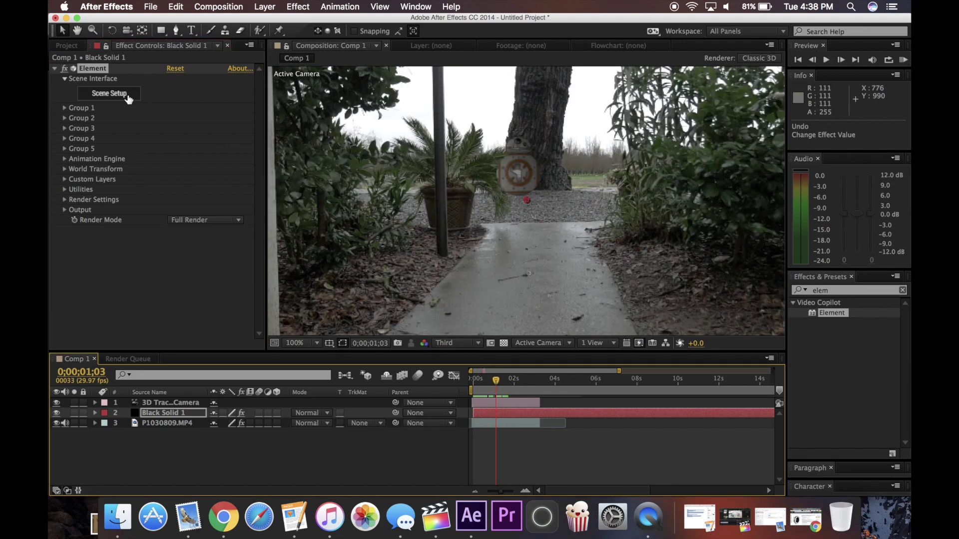
left_click(129, 98)
left_click_drag(367, 238, 222, 208)
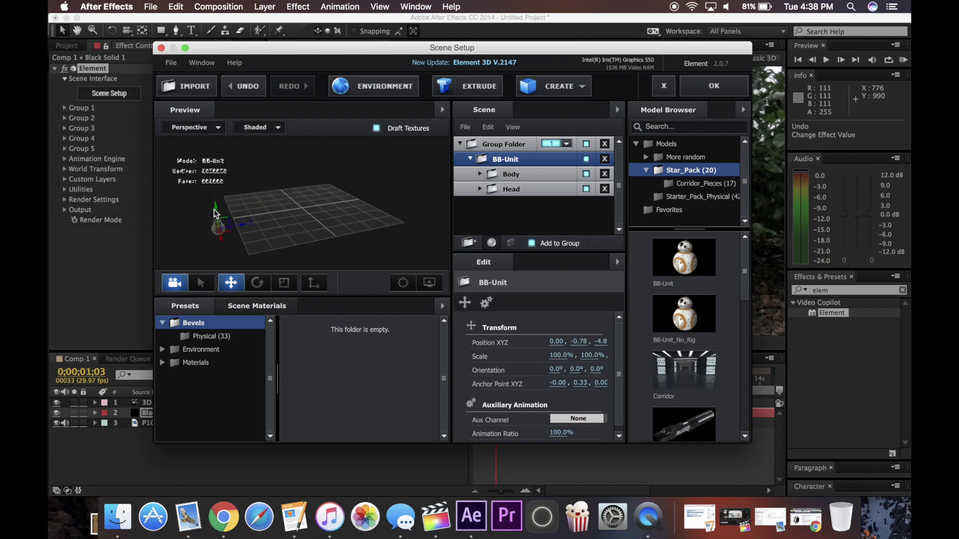
left_click(704, 81)
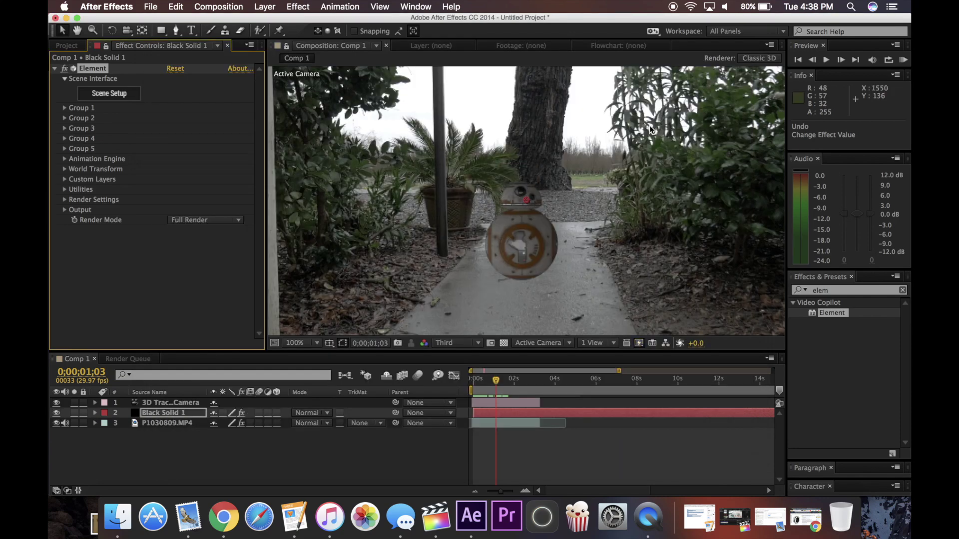
left_click_drag(495, 382, 472, 383)
Step: Preview the shot, then lower BB-Unit to Y -2.10 and scale it to 380.5%
key("space")
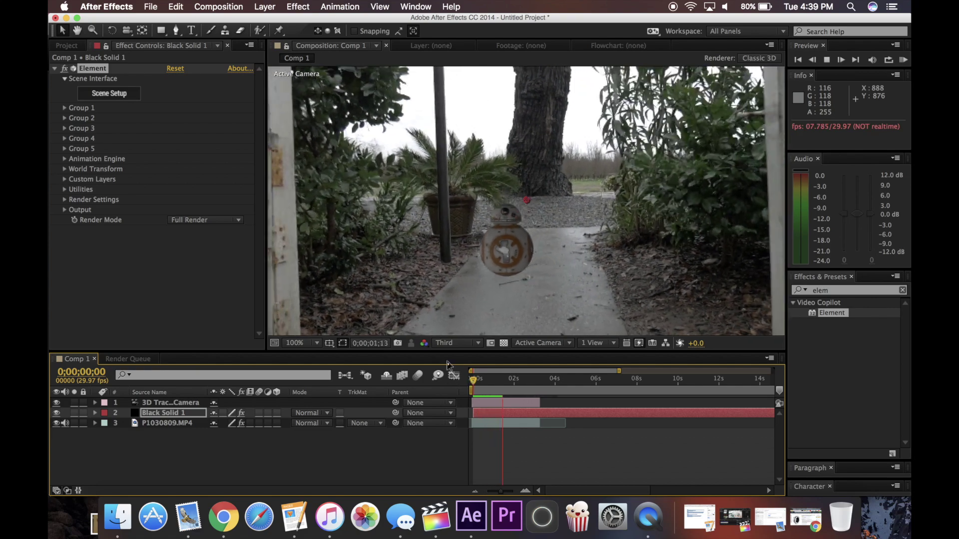
key("space")
left_click(122, 95)
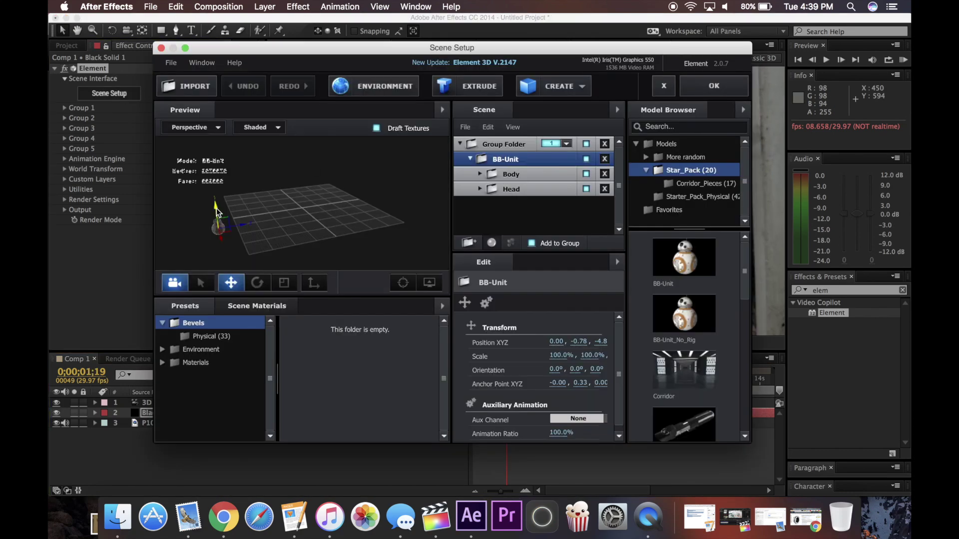
left_click_drag(216, 210, 218, 224)
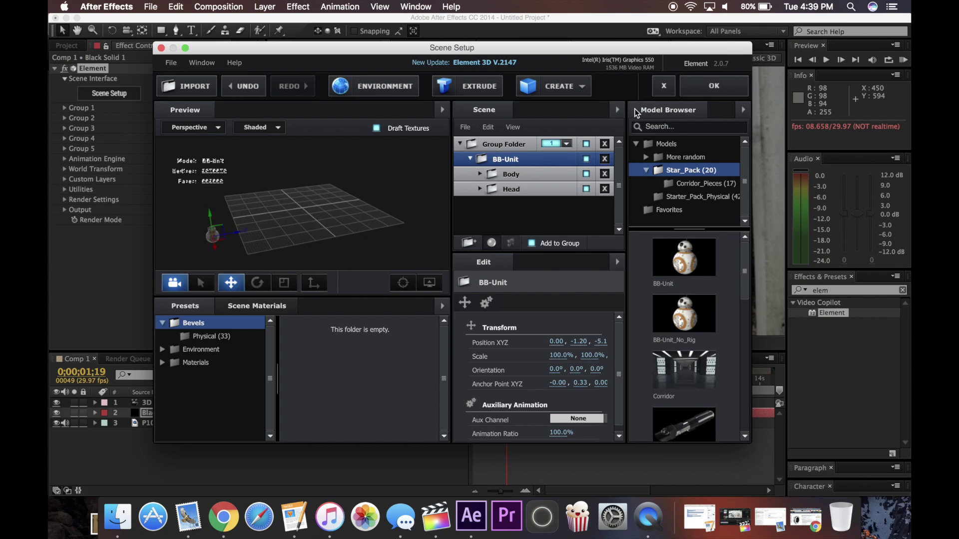
left_click(734, 89)
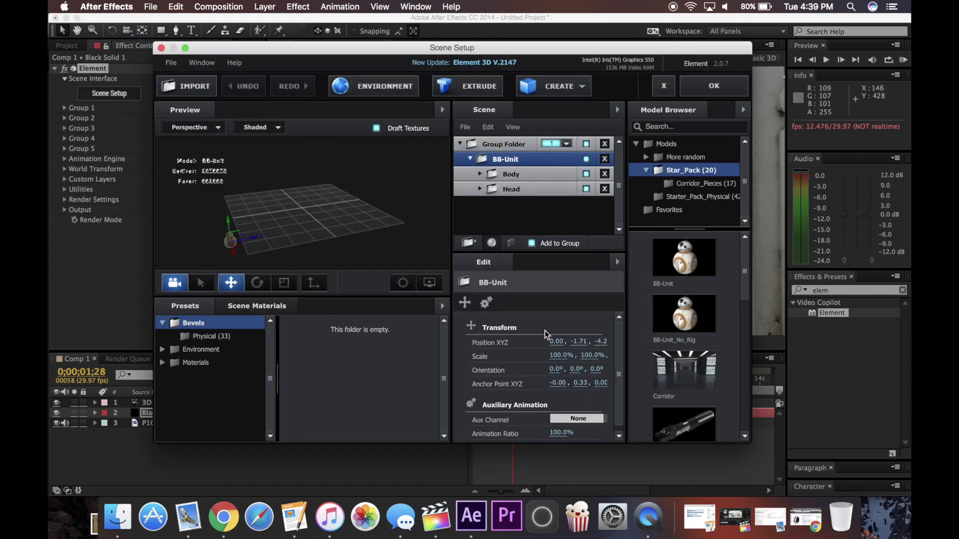
scroll(546, 328, "down", 1)
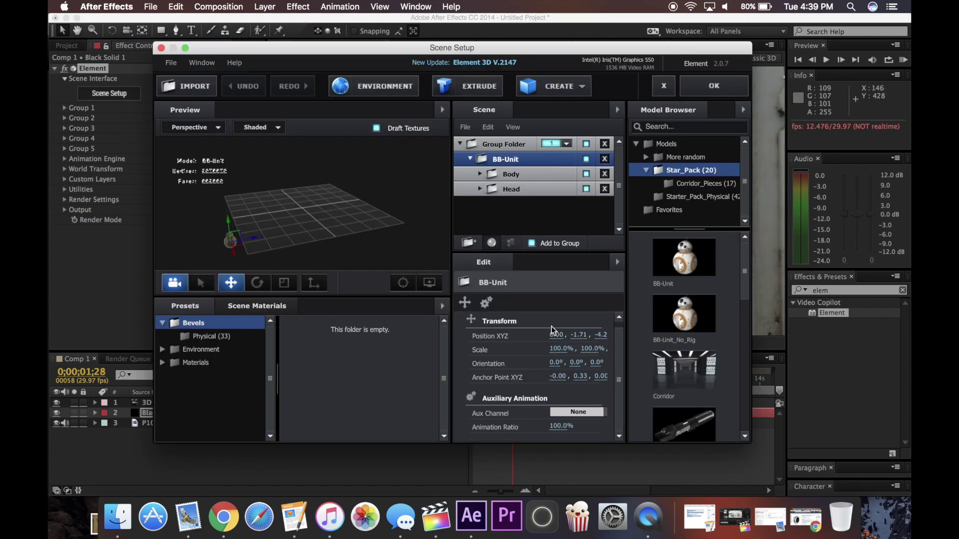
left_click_drag(558, 349, 730, 342)
left_click(712, 88)
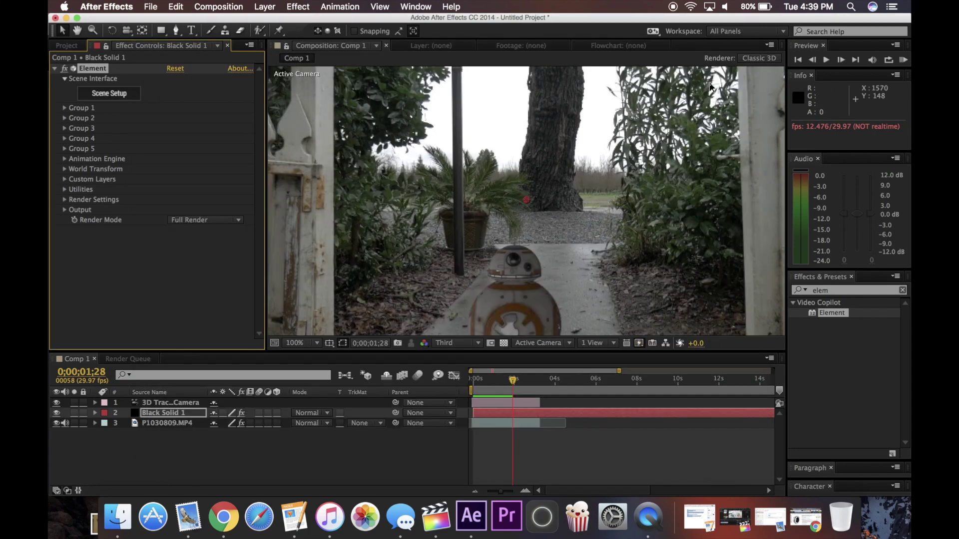
left_click_drag(508, 392, 464, 389)
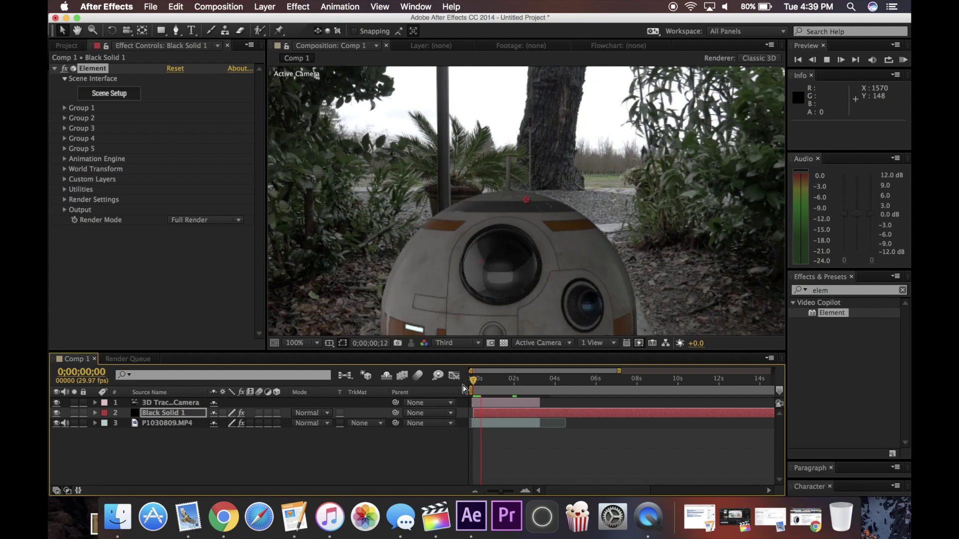
Step: Preview again and lower BB-8 slightly further onto the path
key("space")
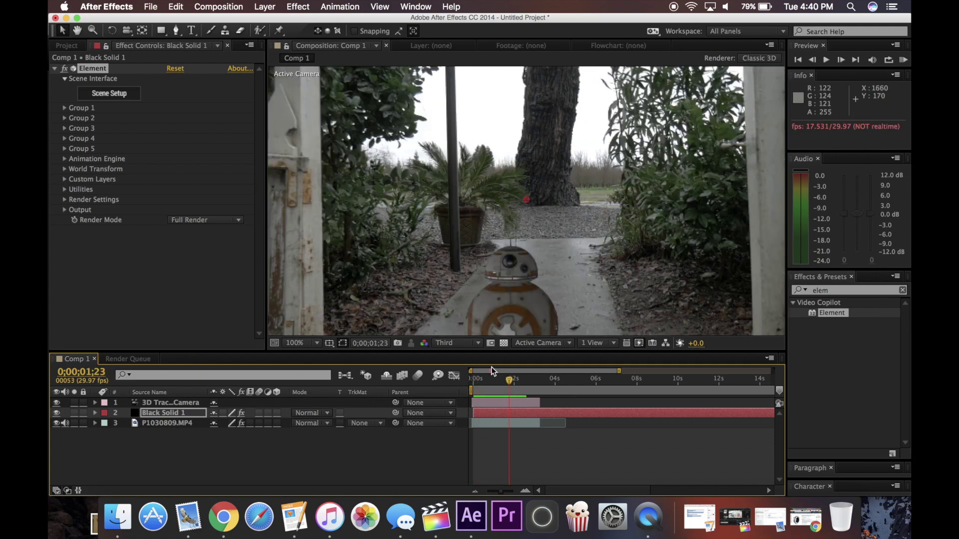
left_click(123, 96)
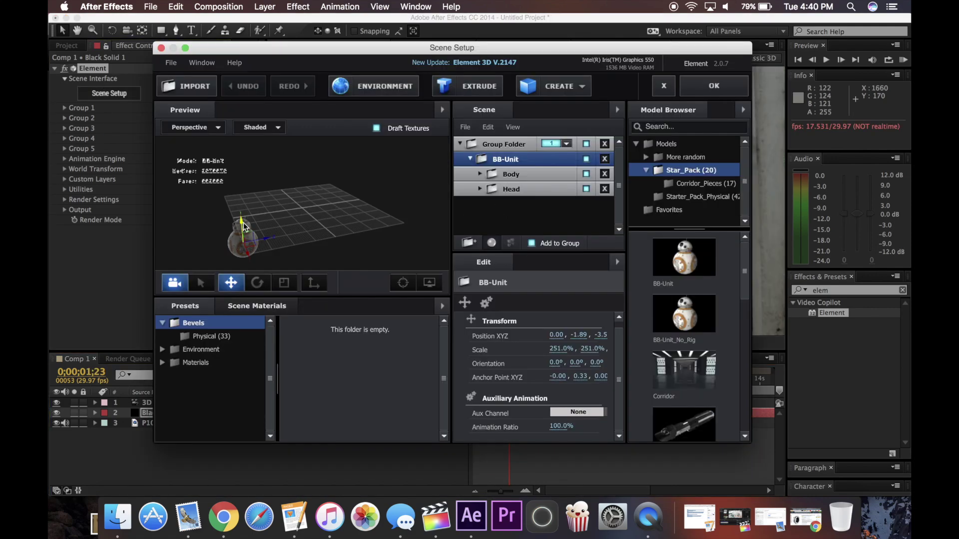
left_click_drag(243, 222, 245, 230)
left_click(715, 86)
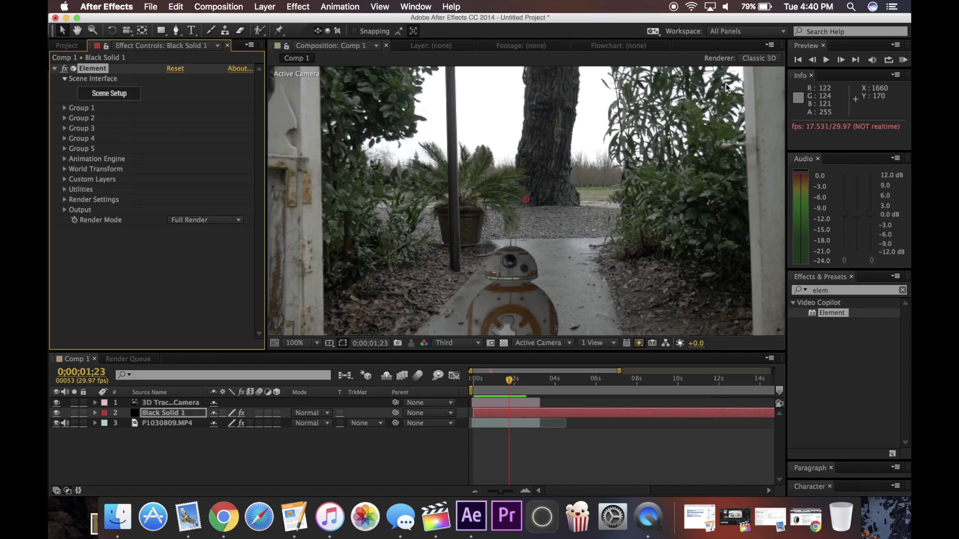
Step: Reapply the enlarged model, preview the shot, and reselect Black Solid 1
left_click(103, 94)
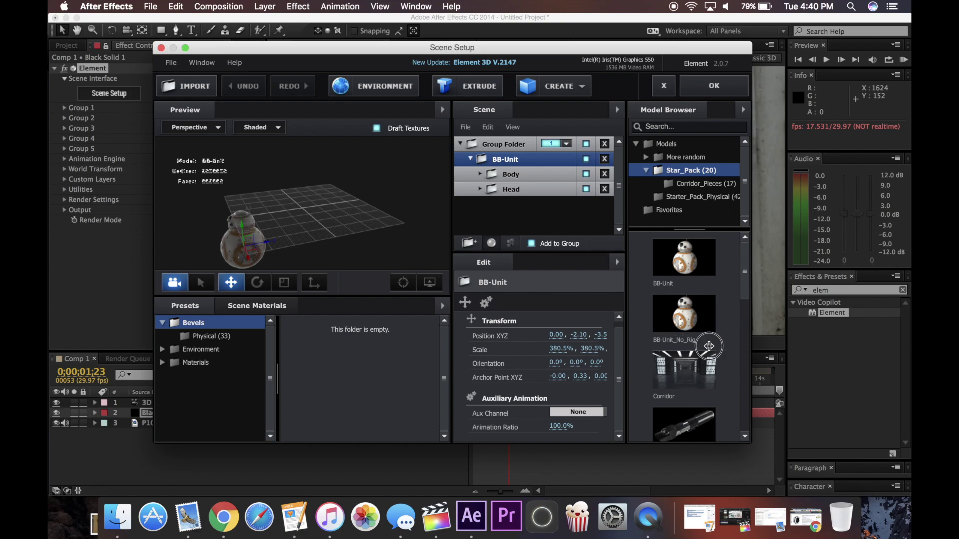
left_click(714, 86)
key("space")
left_click(511, 415)
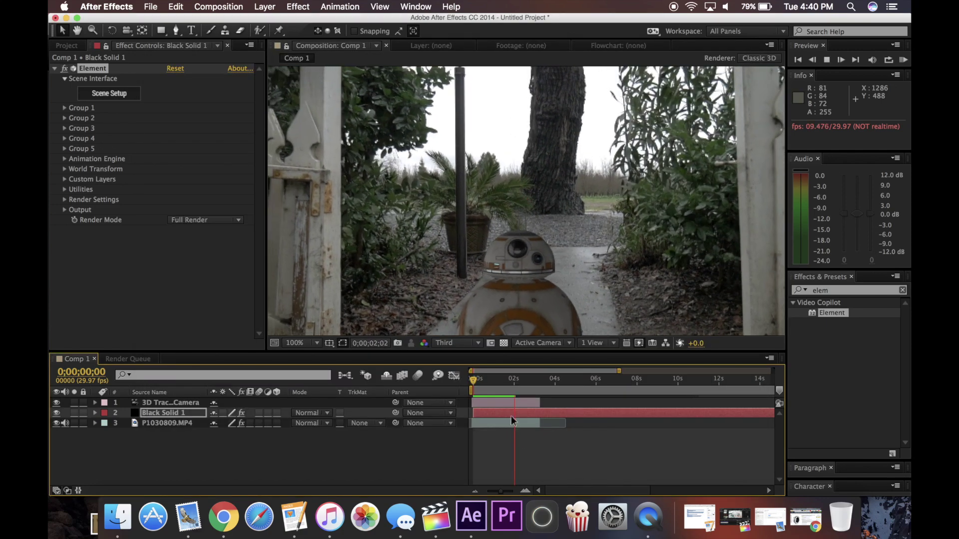
left_click(513, 403)
left_click(511, 414)
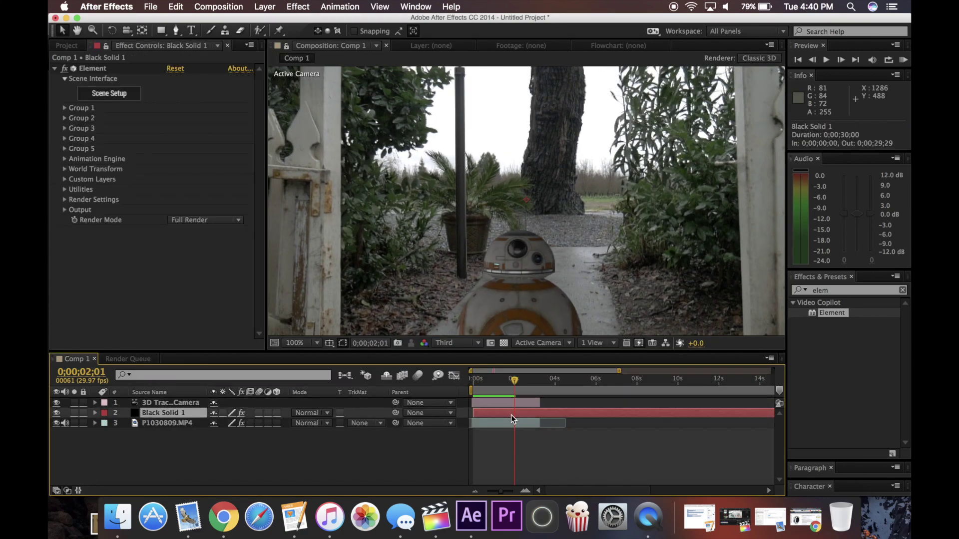
Step: Try the Basic_2K_12 environment map as BB-8's lighting in Scene Setup
left_click(107, 95)
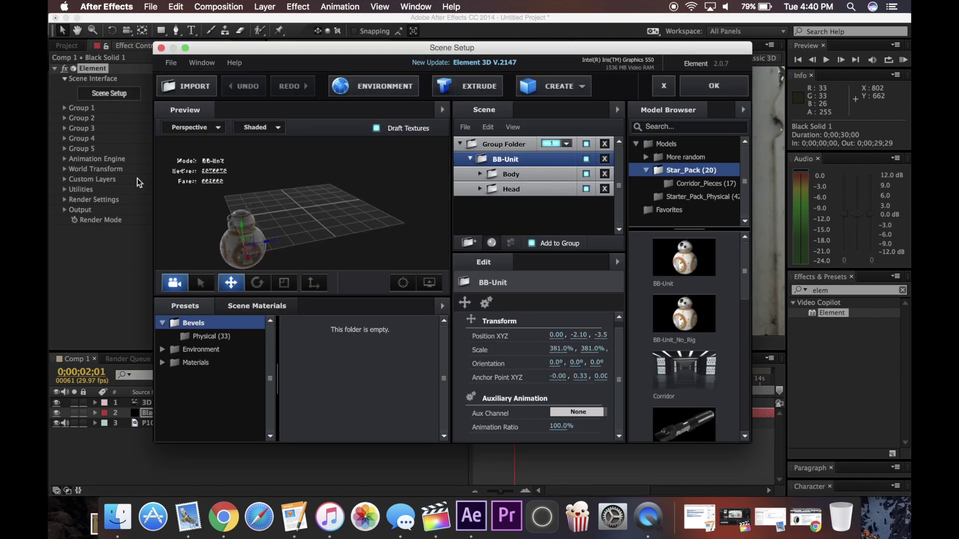
left_click(207, 337)
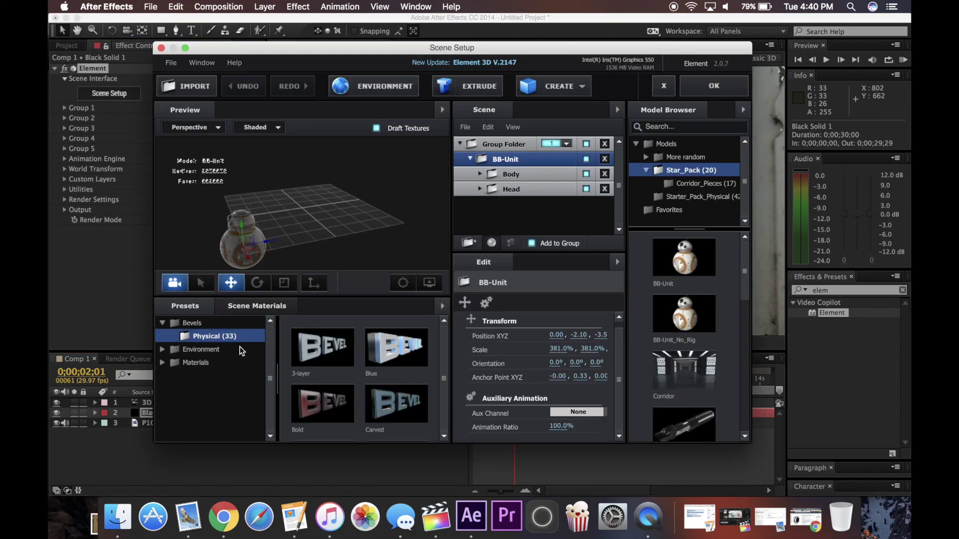
left_click(211, 350)
left_click(214, 350)
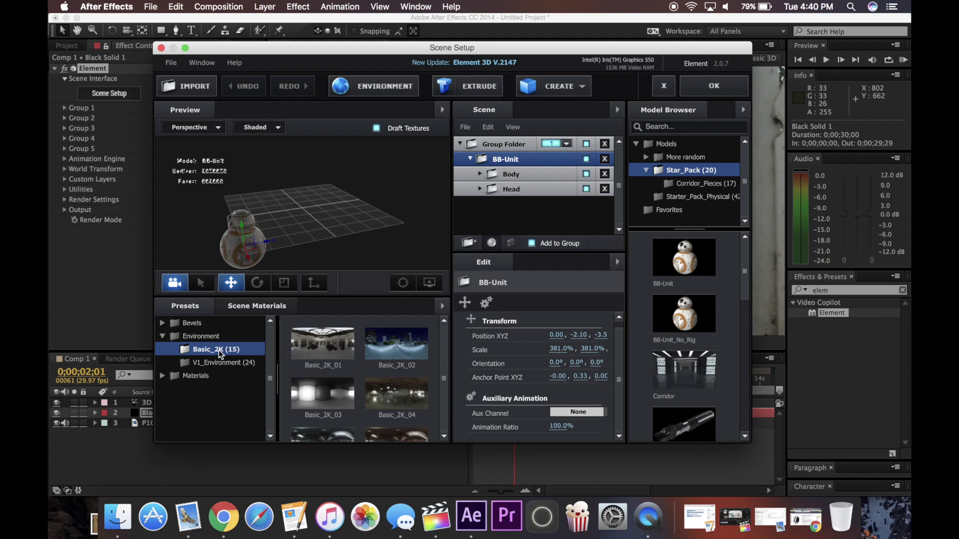
scroll(377, 361, "down", 3)
scroll(379, 387, "down", 2)
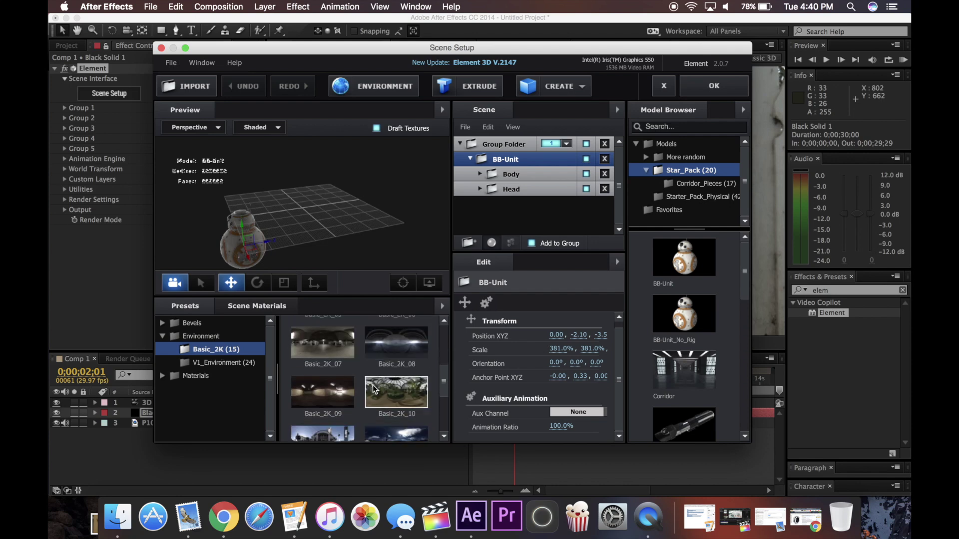
scroll(385, 386, "down", 2)
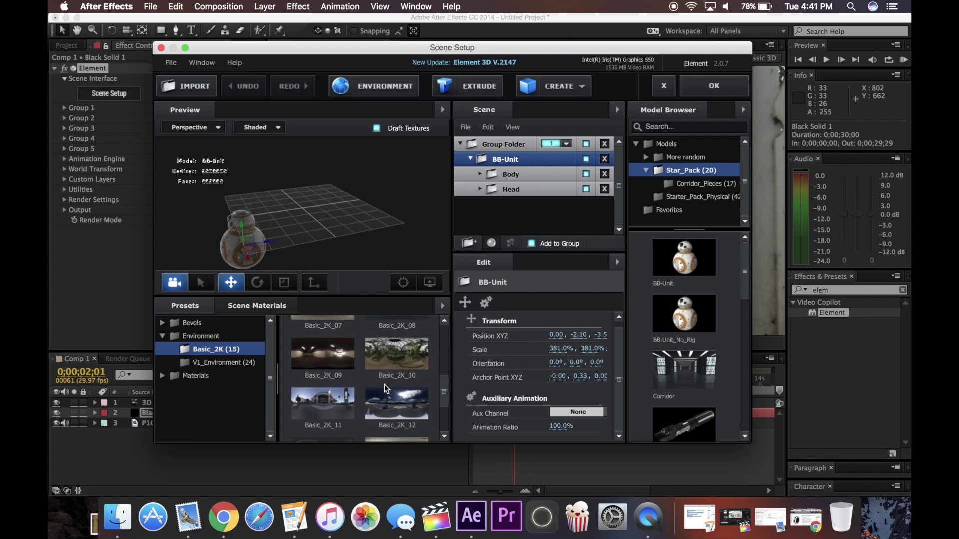
left_click(386, 399)
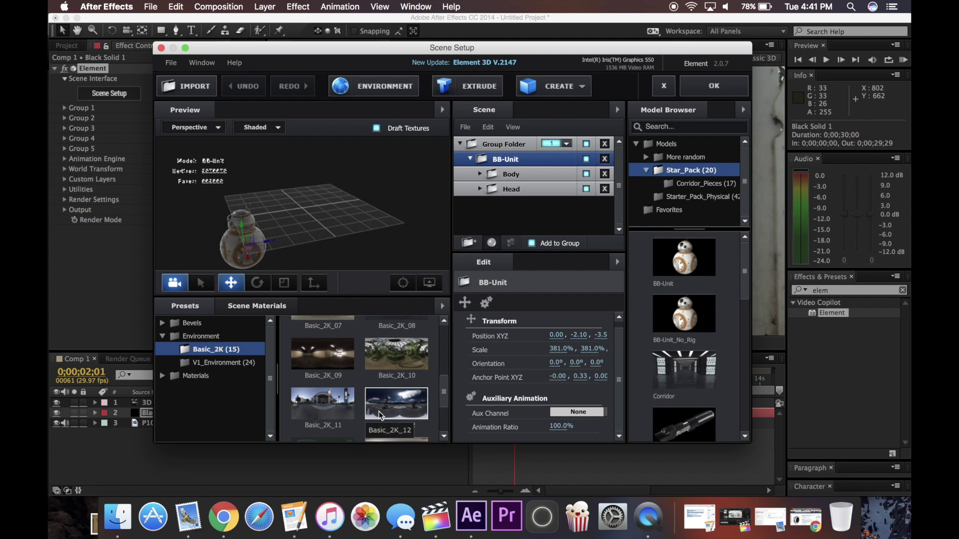
left_click(719, 89)
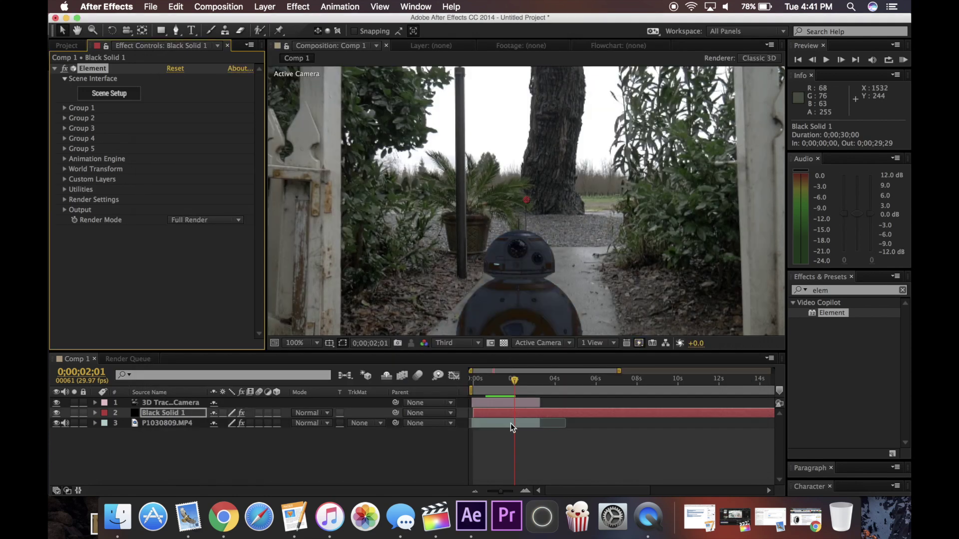
Step: Switch the environment map to Basic_2K_05 and preview the relit shot
left_click_drag(514, 381, 483, 376)
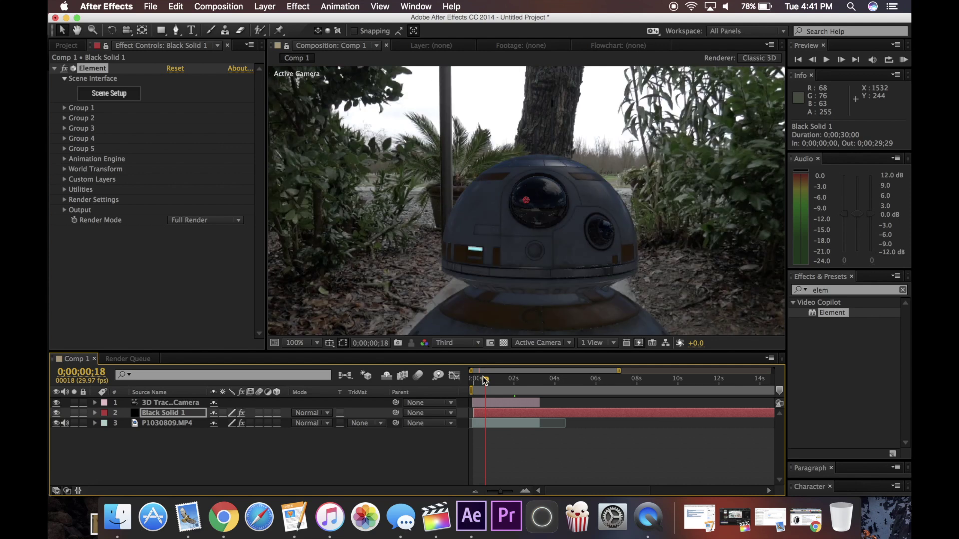
left_click(123, 95)
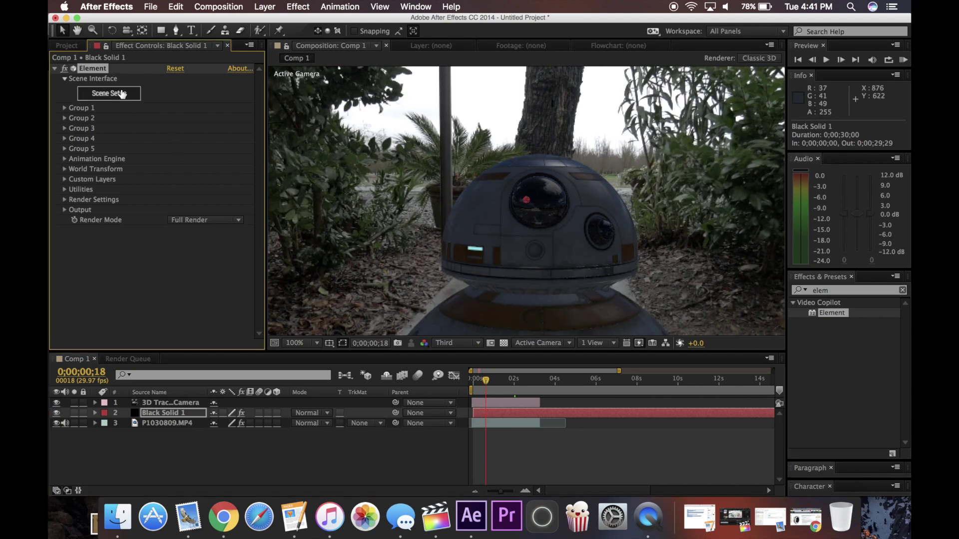
scroll(319, 350, "up", 5)
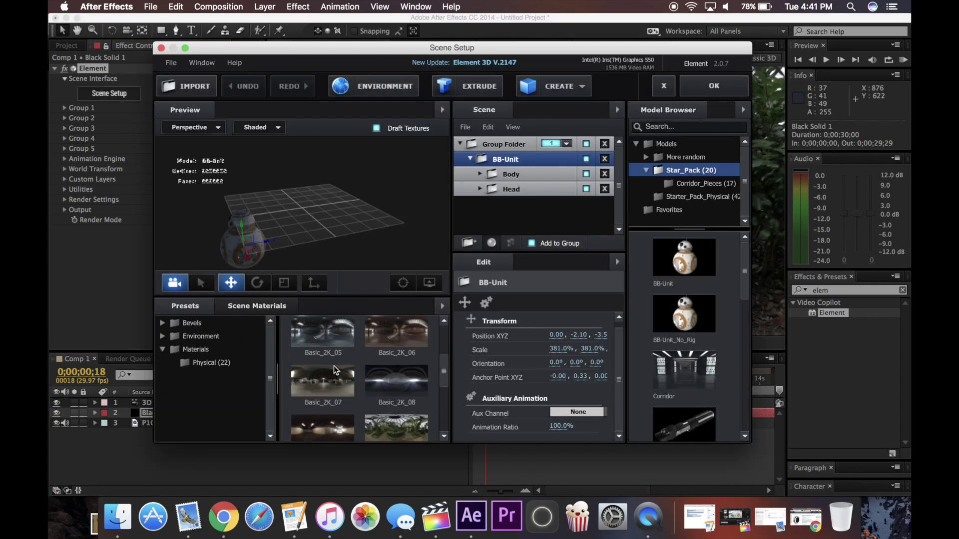
left_click(340, 412)
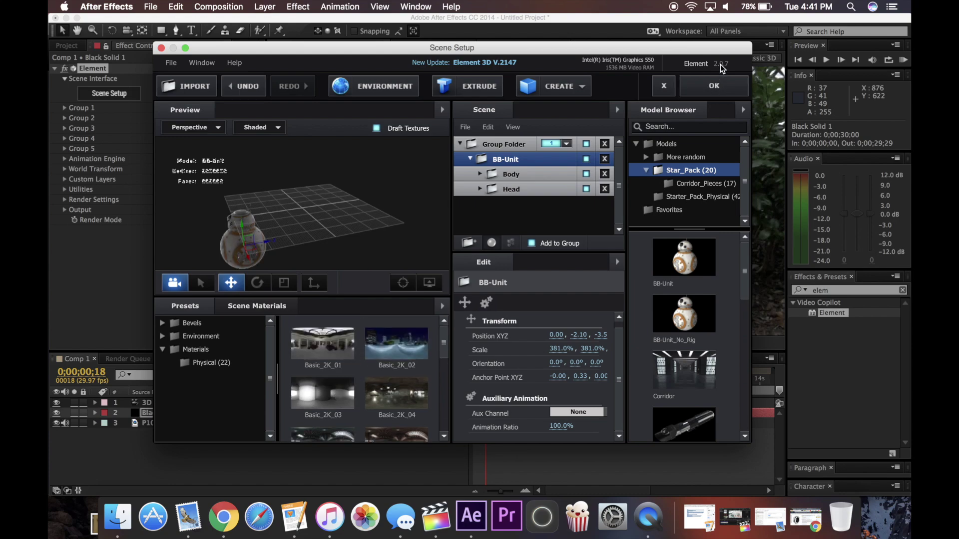
left_click(714, 86)
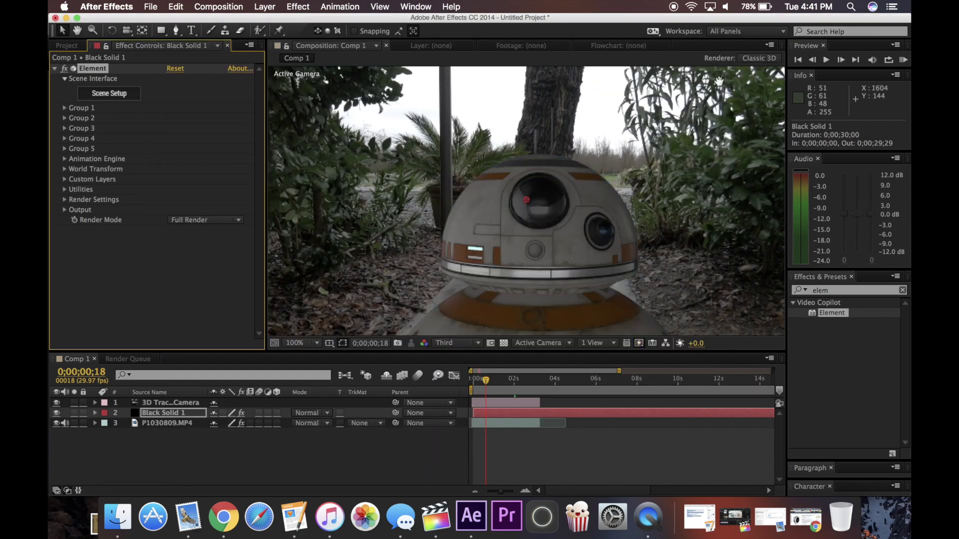
key("space")
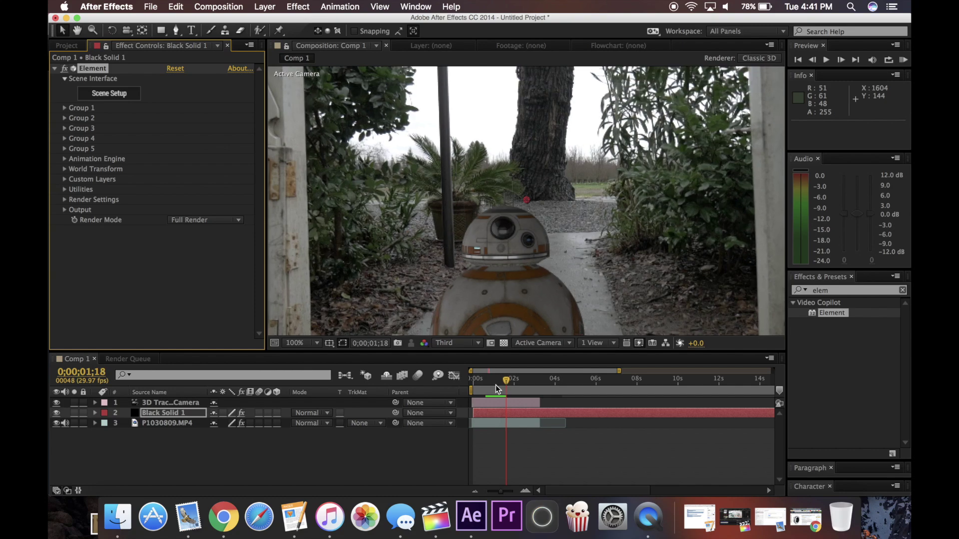
Step: Apply Curves to Black Solid 1, raising the midtones and highlights to brighten BB-8
left_click(838, 292)
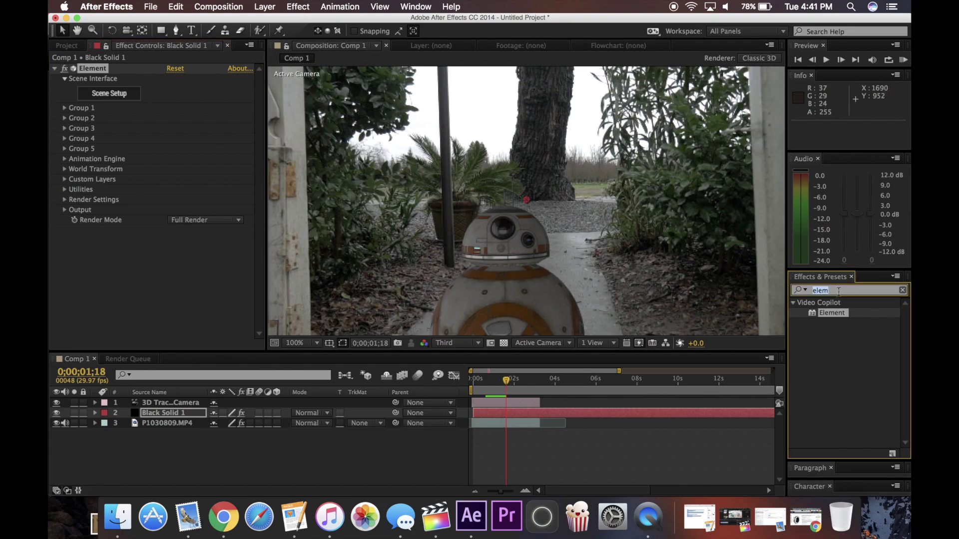
type("cur")
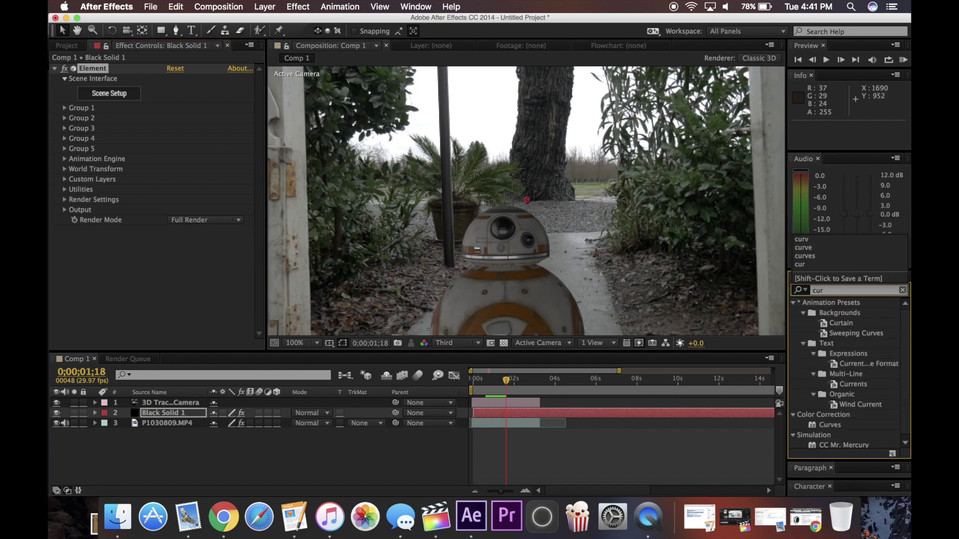
type("ve")
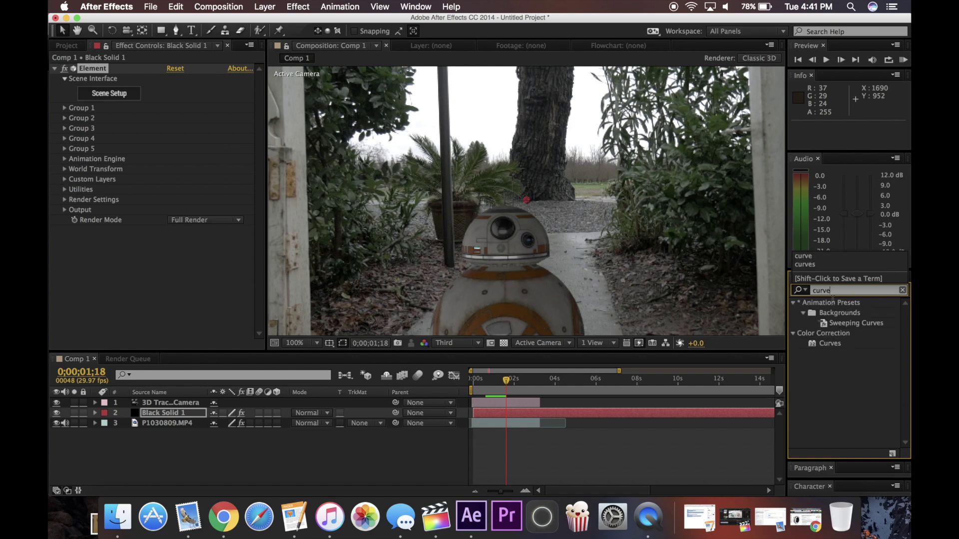
left_click_drag(839, 349, 509, 416)
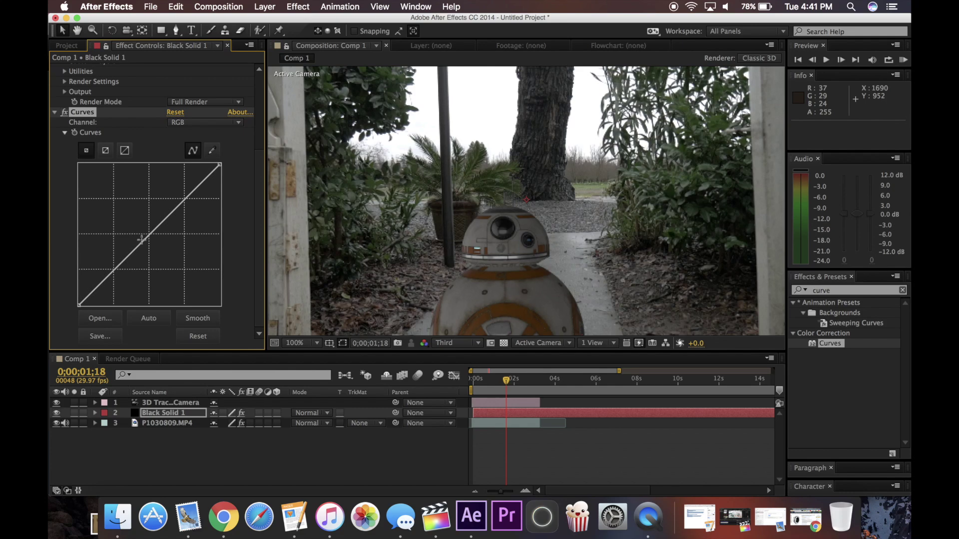
left_click_drag(141, 240, 138, 233)
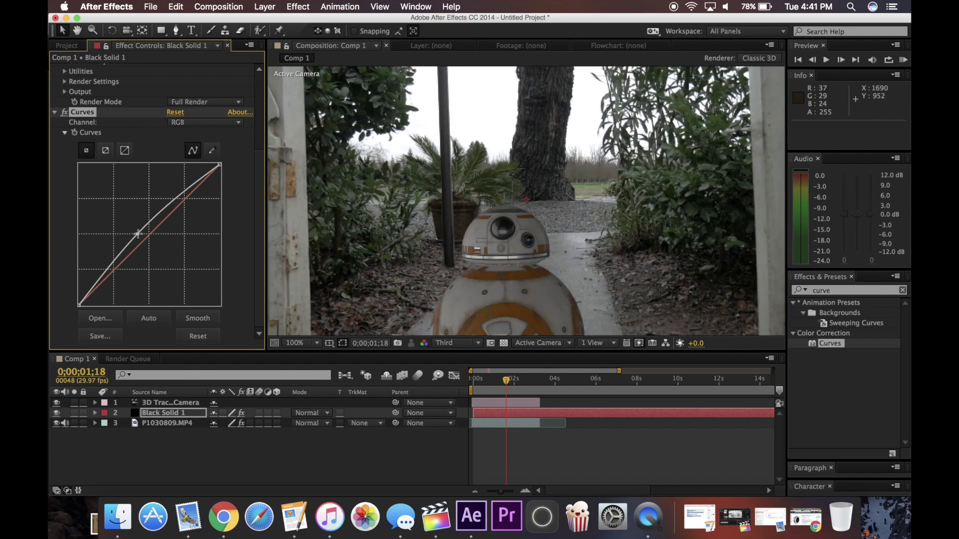
left_click_drag(190, 188, 194, 182)
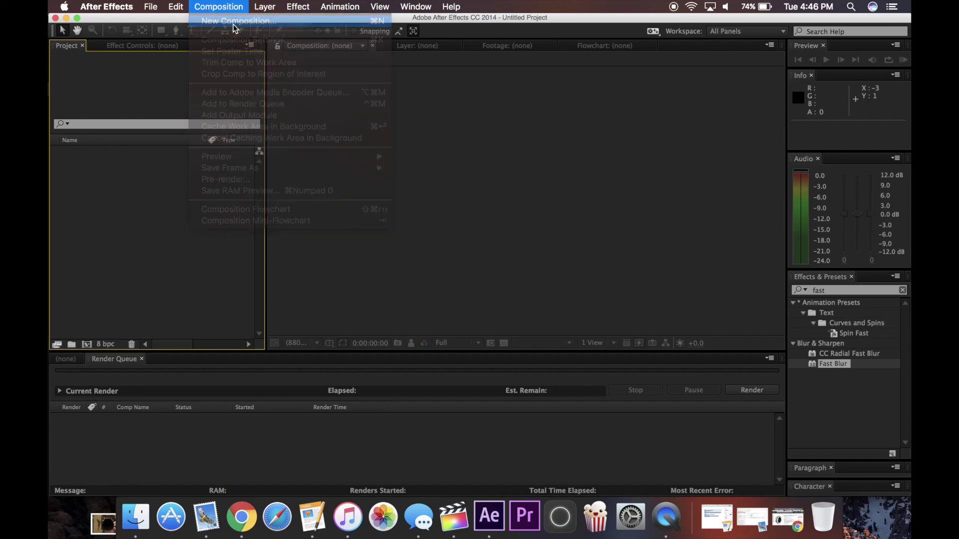
Step: Create Comp 1, import drone final insta.mov from Finder into it, and preview the shot
left_click(595, 392)
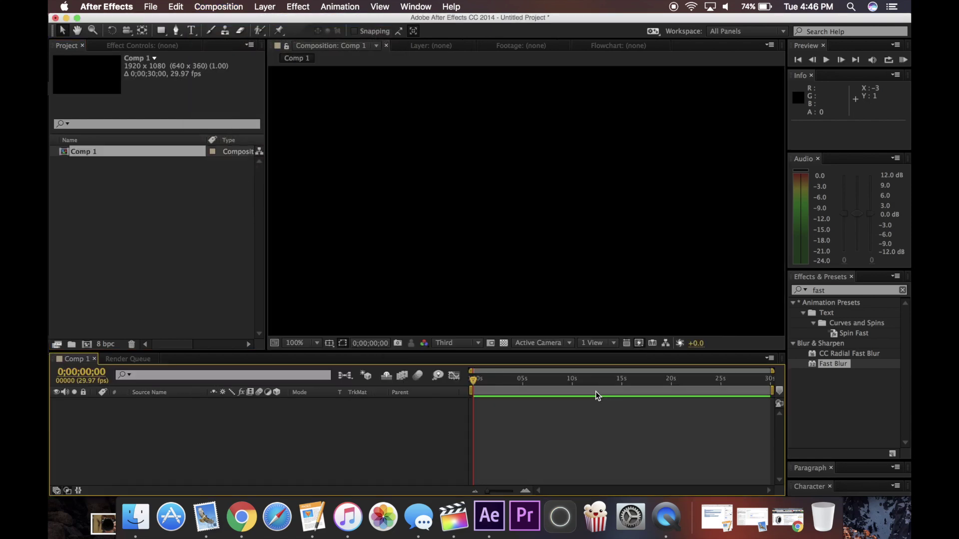
left_click(135, 514)
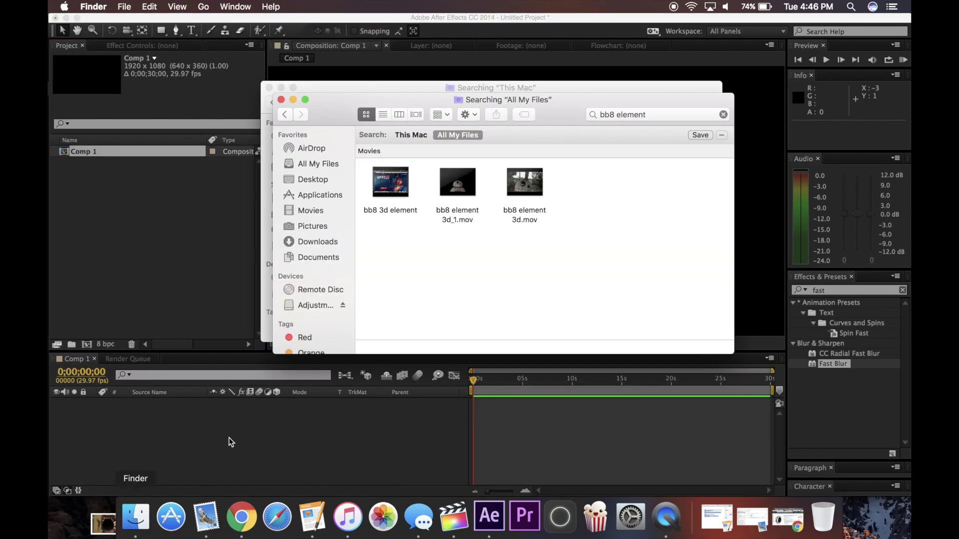
left_click(281, 100)
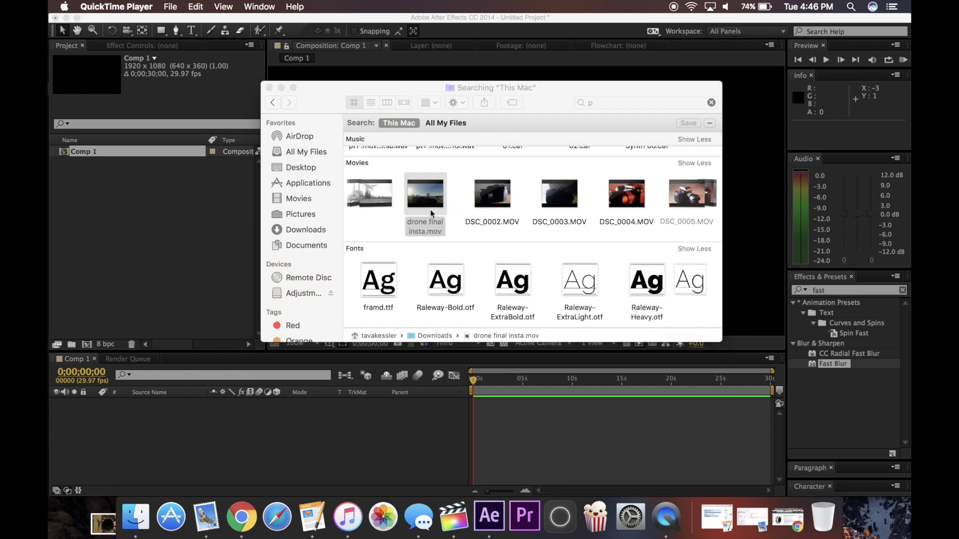
left_click_drag(421, 192, 85, 223)
left_click_drag(85, 164, 487, 453)
key("space")
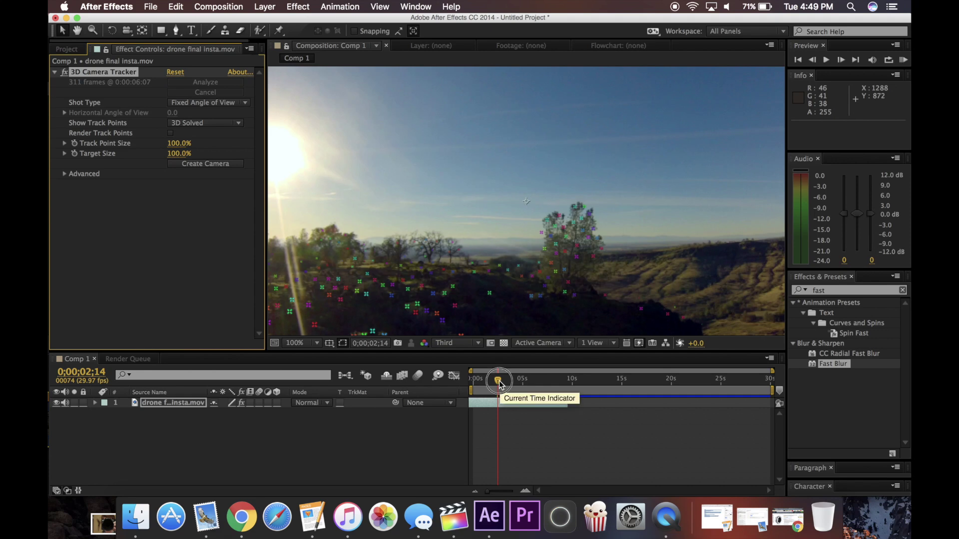
mouse_move(499, 382)
left_mouse_down()
mouse_move(524, 383)
mouse_move(508, 381)
left_mouse_up()
right_click(508, 382)
Step: Create Black Solid 1 and apply the Element effect to it
mouse_move(549, 372)
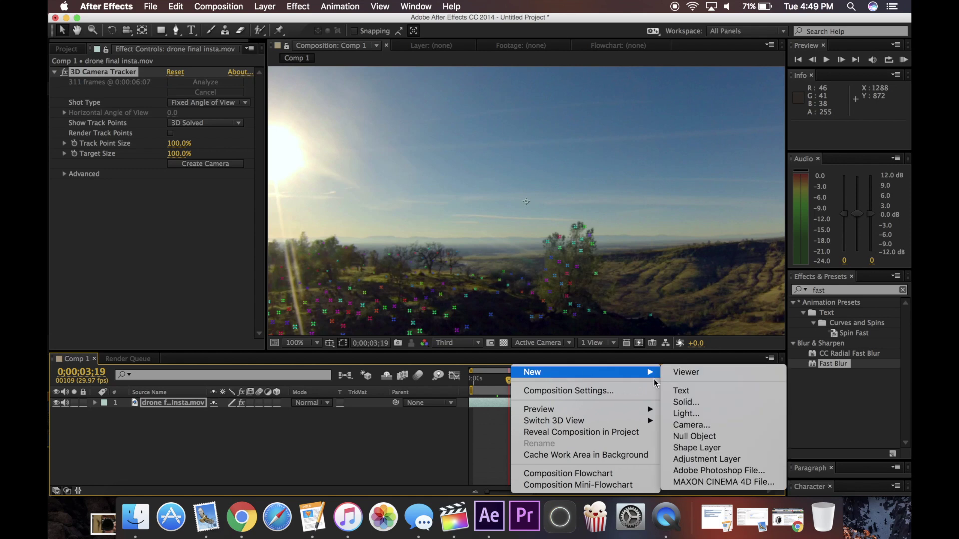
left_click(672, 399)
left_click(581, 365)
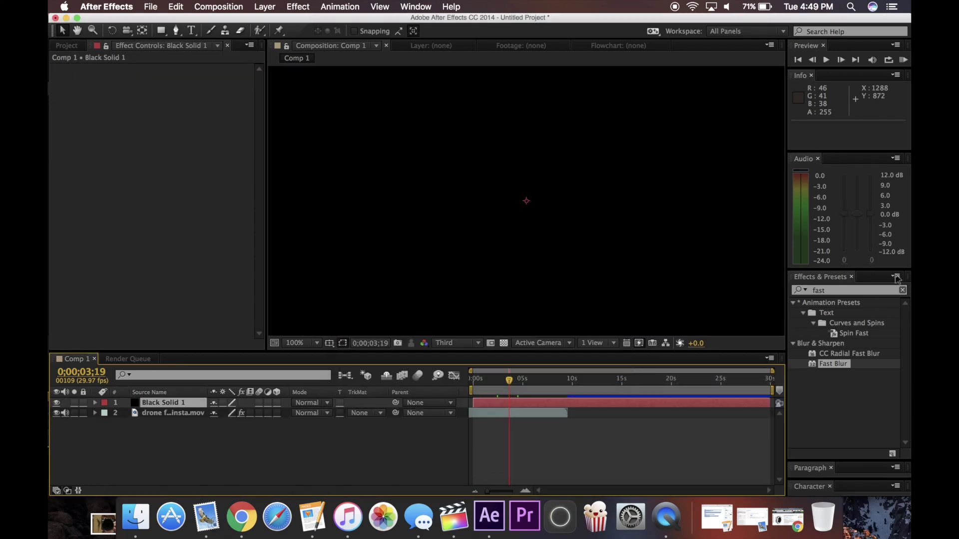
left_click(846, 290)
type("eleme")
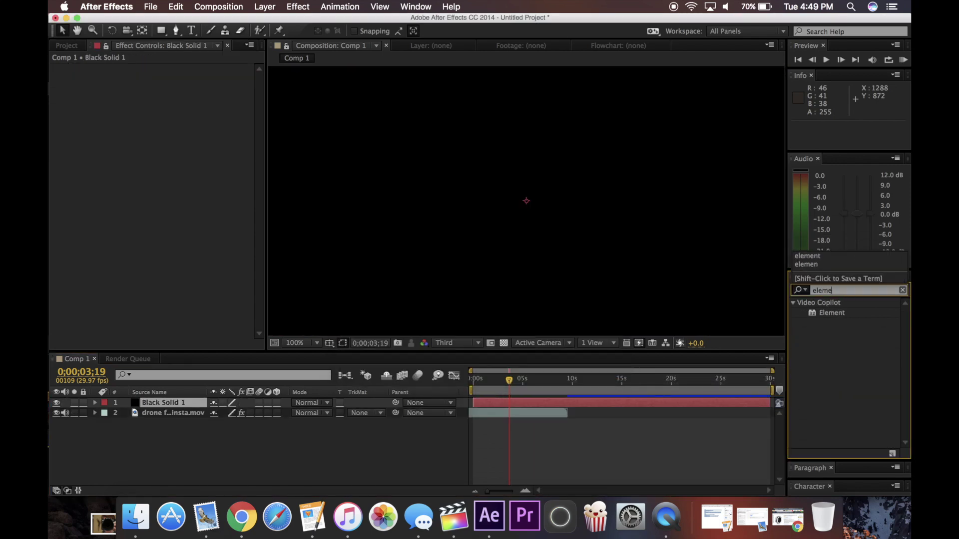
left_click_drag(829, 314, 504, 401)
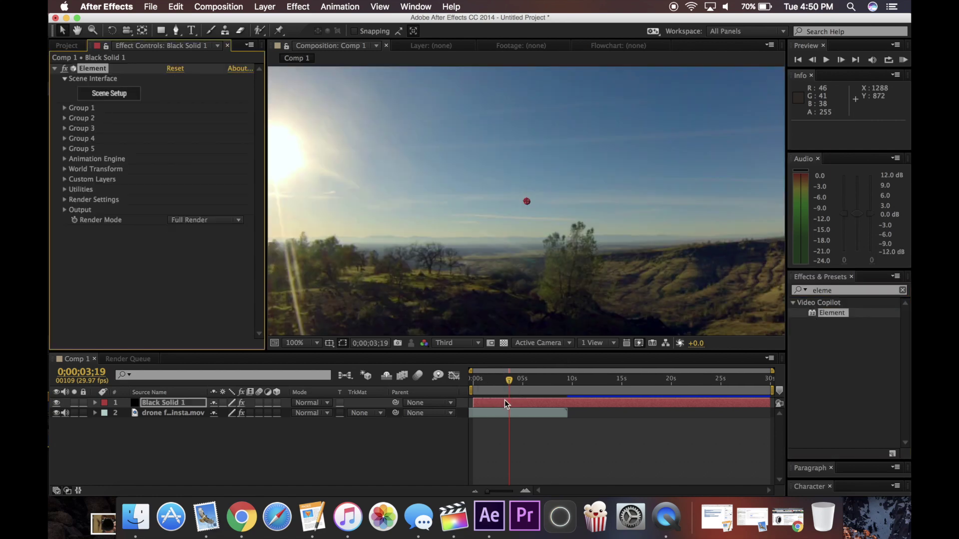
Step: Load the X-Fighter model from Star_Pack in Element's Scene Setup and return to 3;04
left_click(112, 93)
double_click(692, 169)
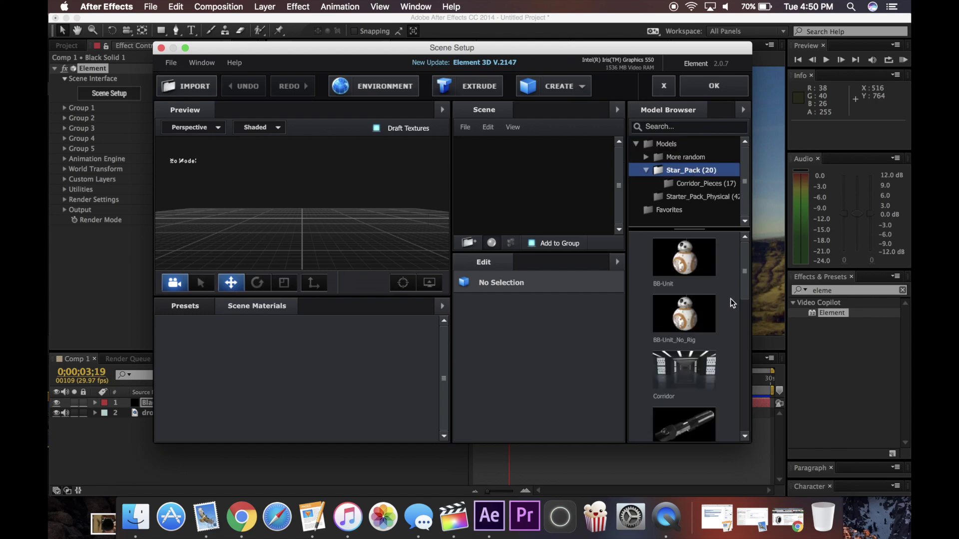
scroll(686, 269, "down", 2)
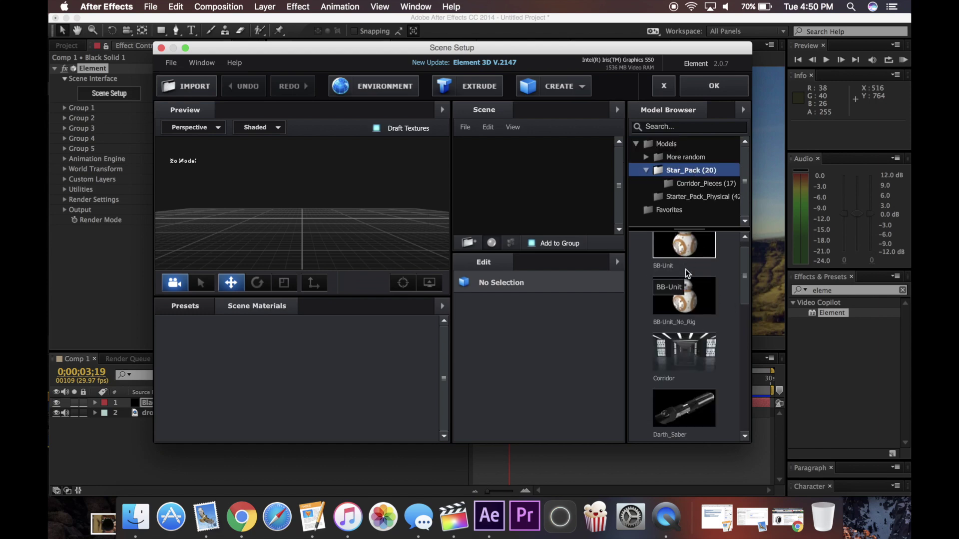
scroll(682, 307, "down", 5)
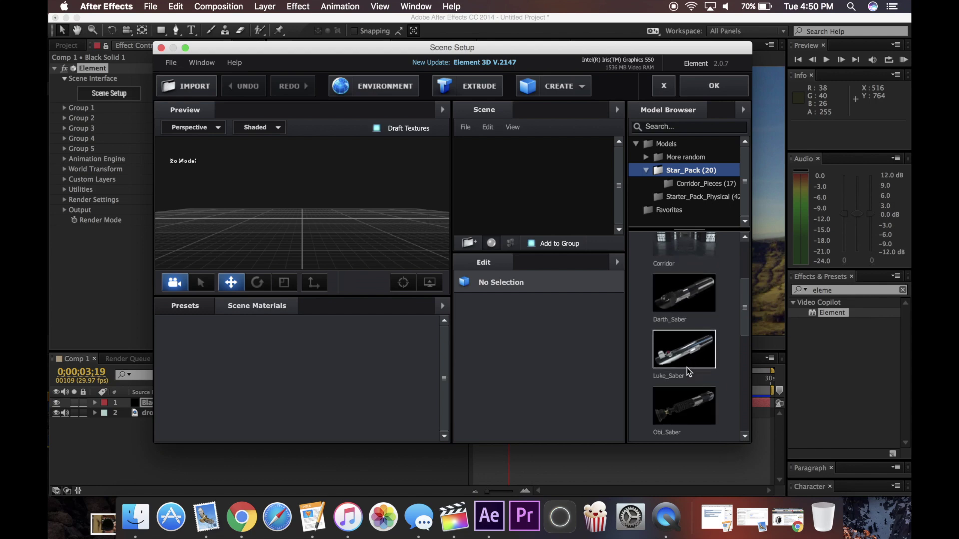
scroll(687, 368, "down", 2)
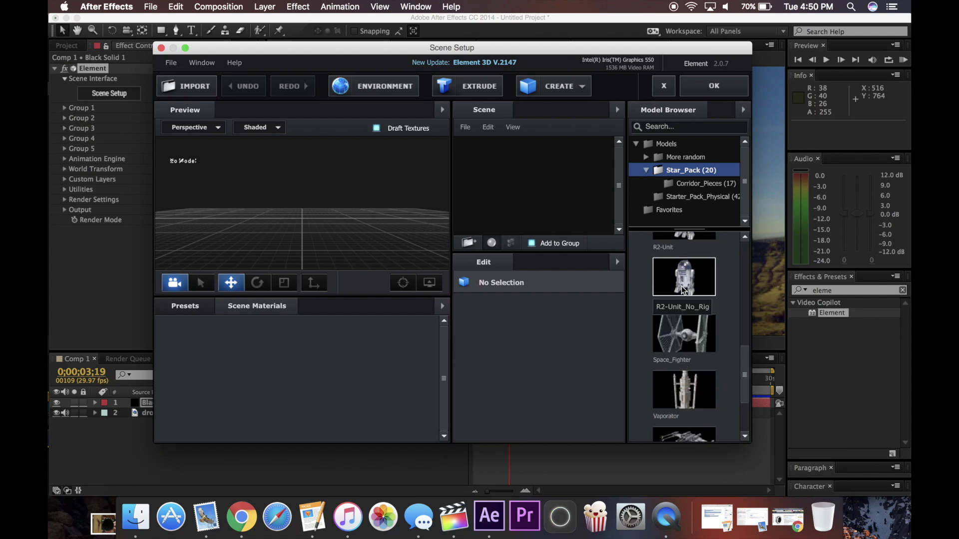
scroll(682, 290, "down", 1)
scroll(678, 304, "down", 2)
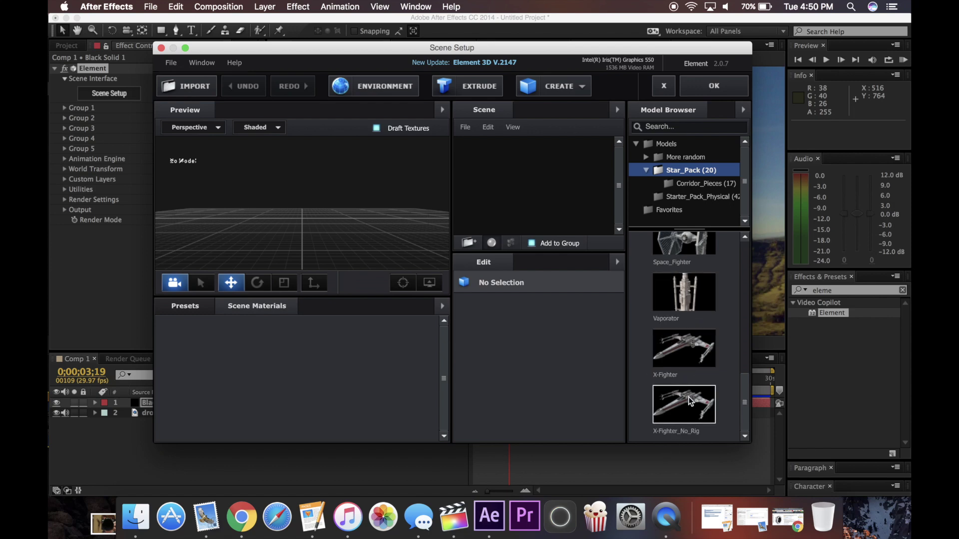
left_click(693, 340)
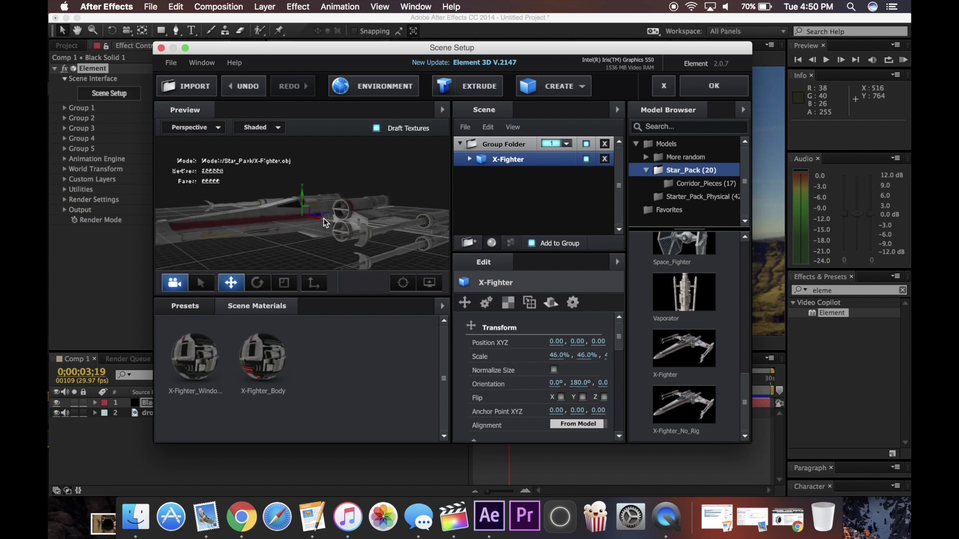
left_click_drag(307, 217, 350, 212)
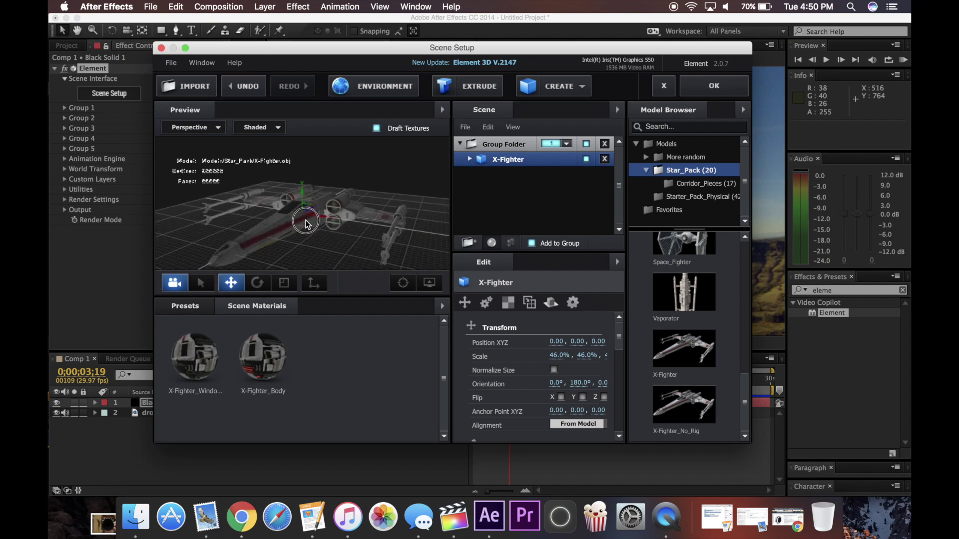
left_click(707, 89)
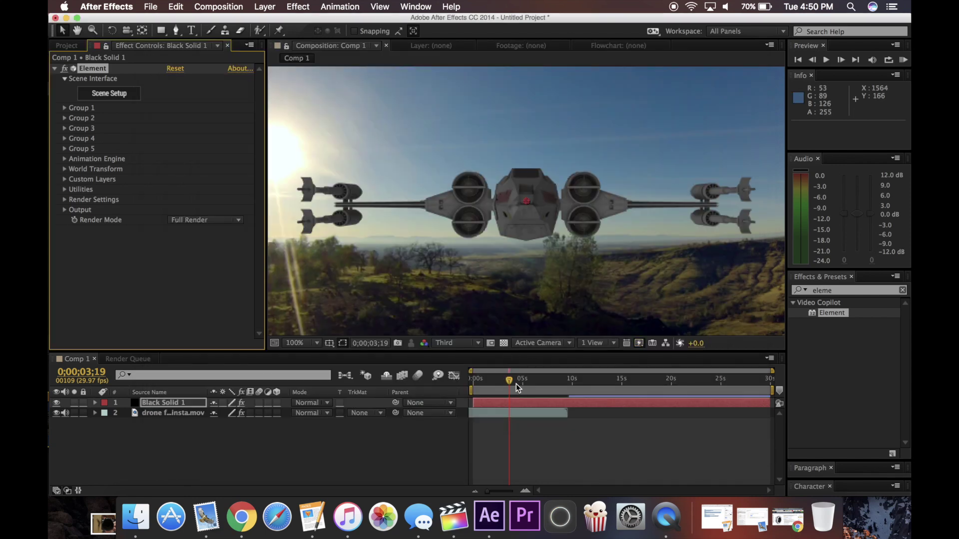
left_click_drag(517, 387, 505, 383)
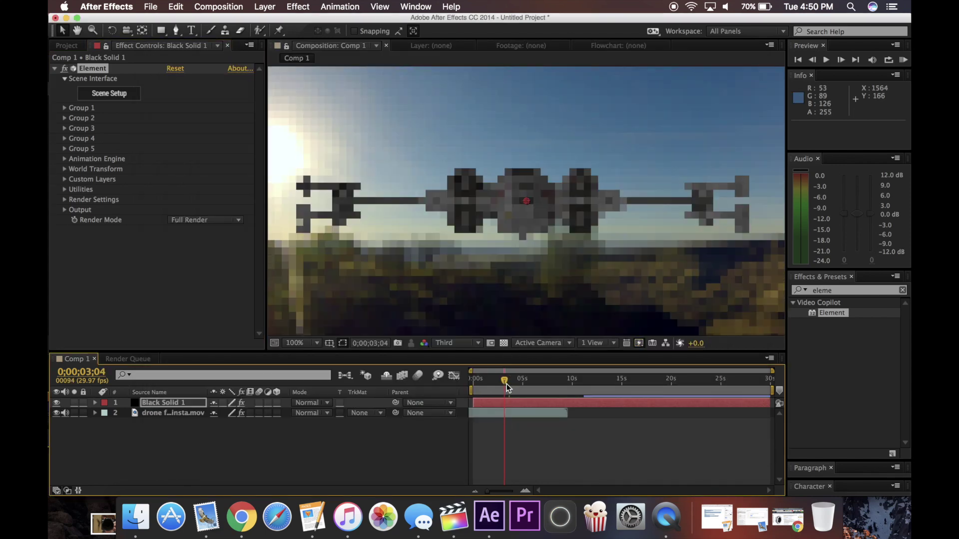
Step: Create a solid and tracked camera from ground track points on the drone layer
left_click(506, 413)
left_click(103, 72)
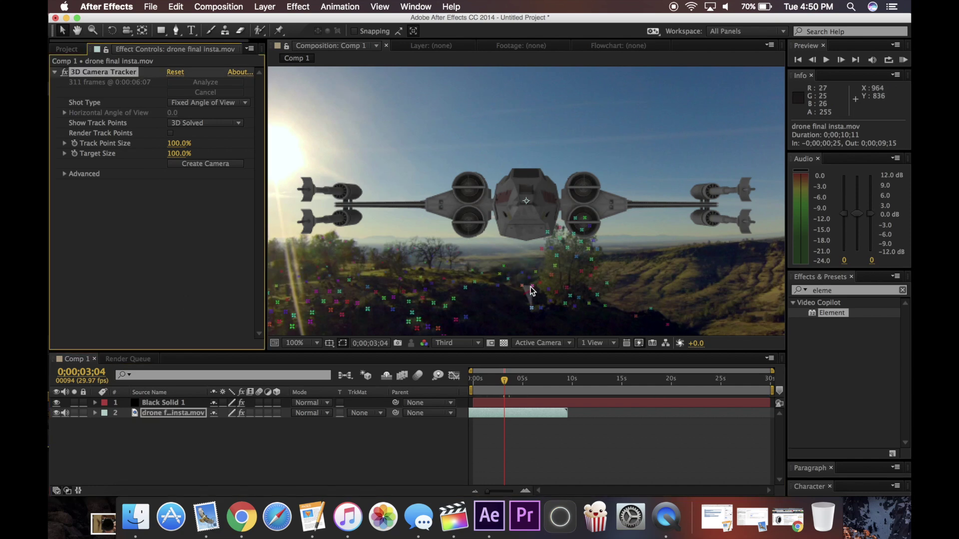
left_click(421, 277)
left_click(399, 282)
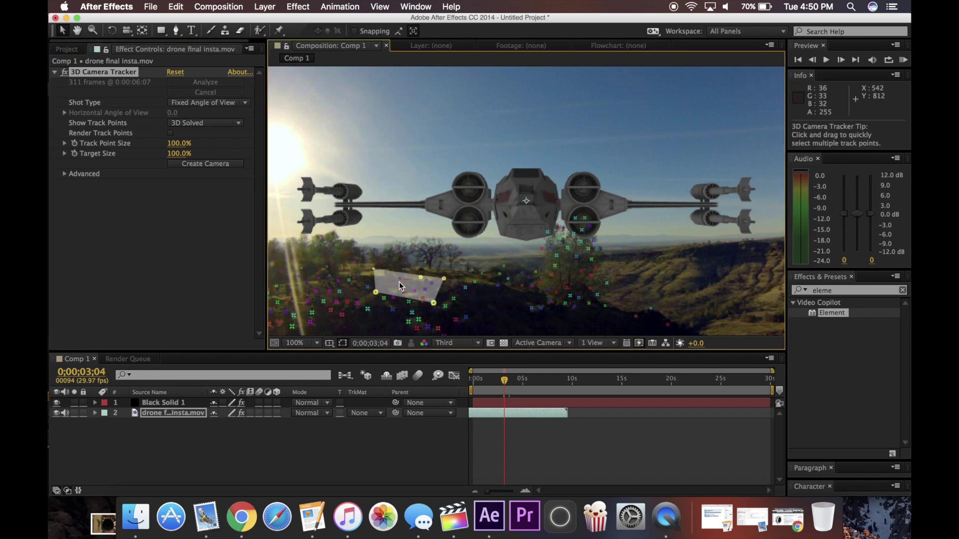
right_click(378, 294)
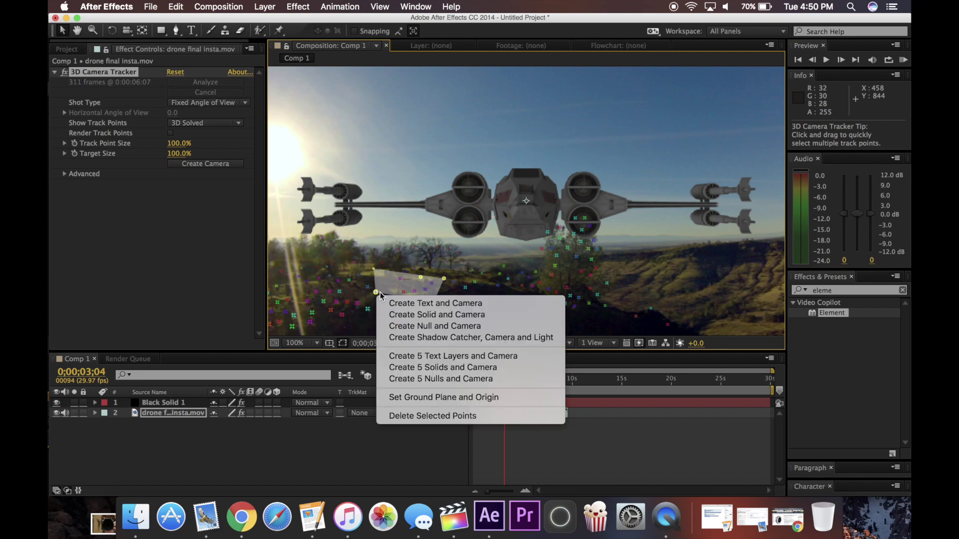
left_click(444, 315)
Step: Delete the unneeded Track Solid 1 layer
left_click(533, 452)
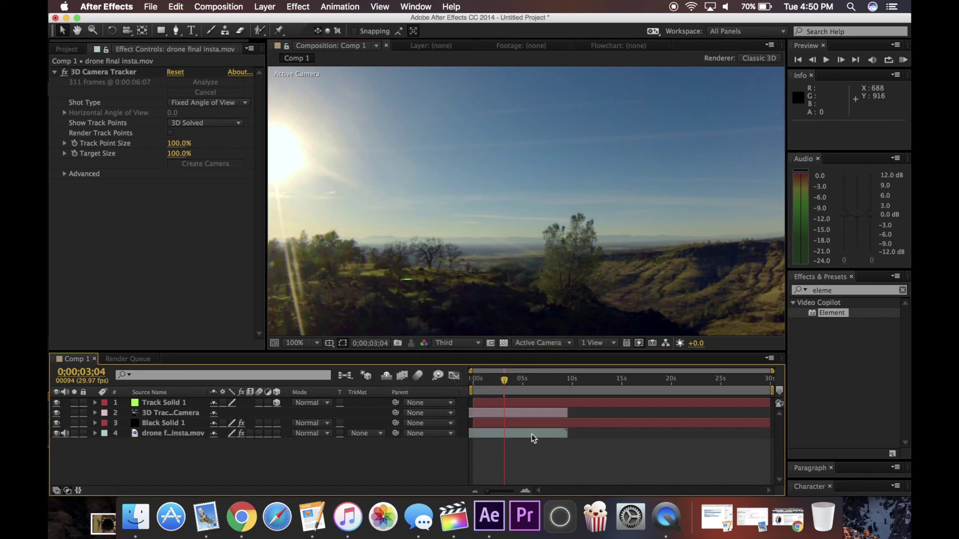
left_click(516, 402)
key("Delete")
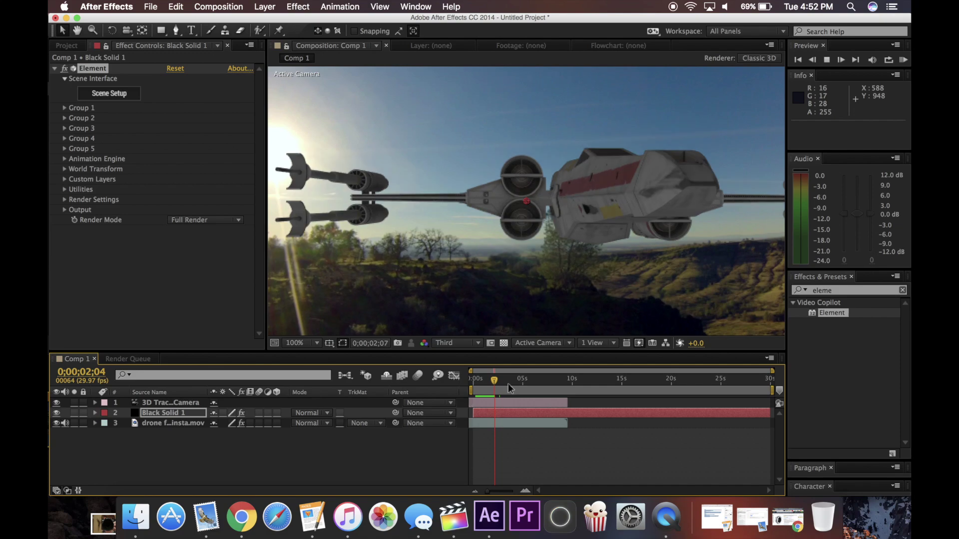
Step: Raise the X-wing higher along its Y axis in Element's Scene Setup
left_click(128, 94)
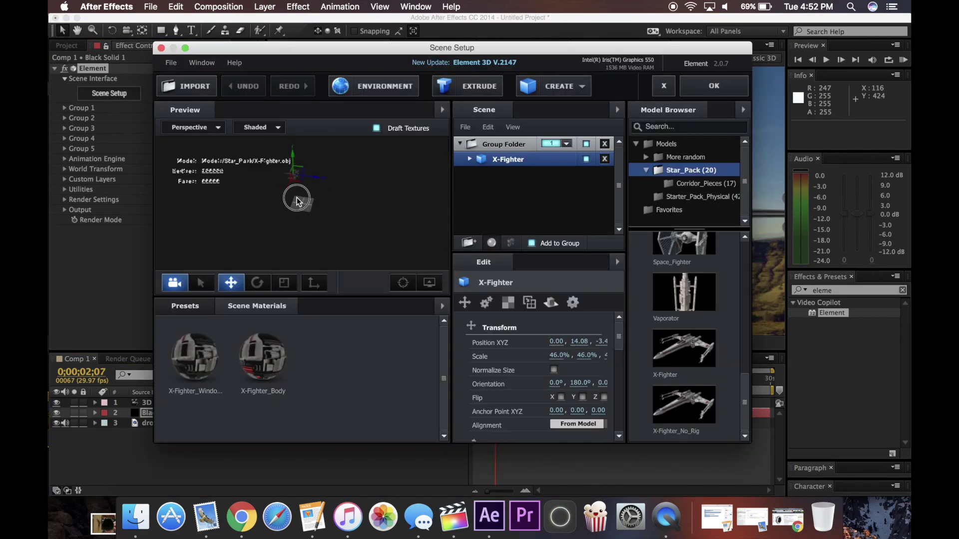
left_click_drag(294, 158, 399, 214)
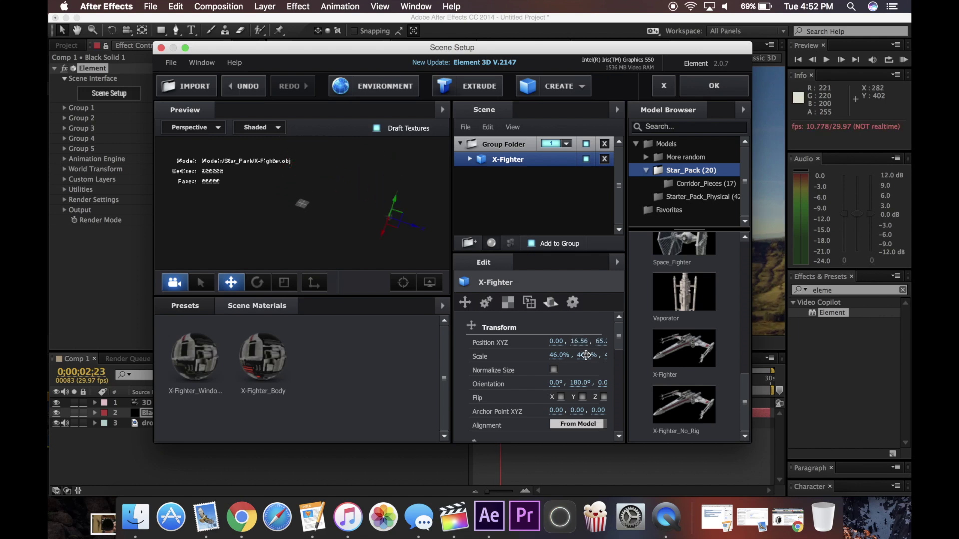
left_click(708, 85)
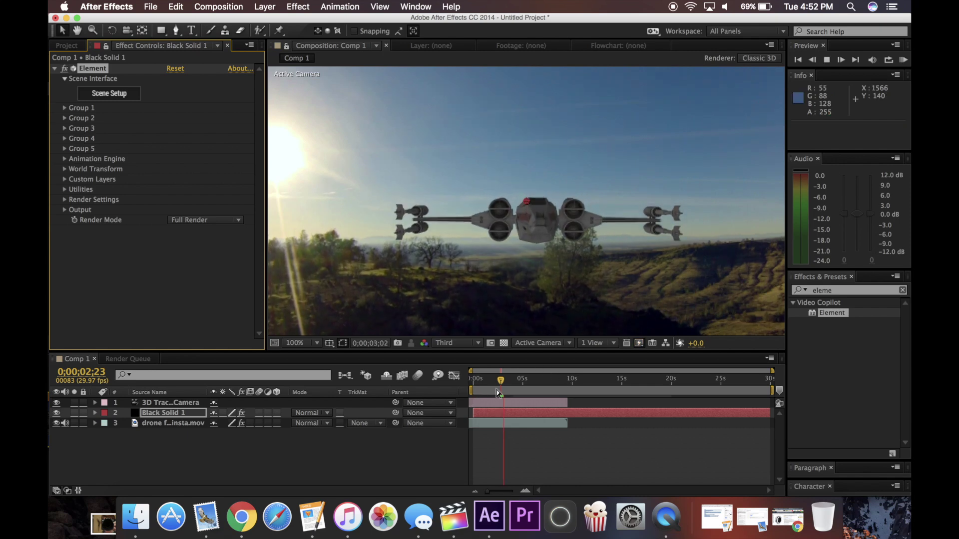
Step: Preview the shot from the start to check the X-wing stays tracked
left_click_drag(500, 379, 464, 381)
key("space")
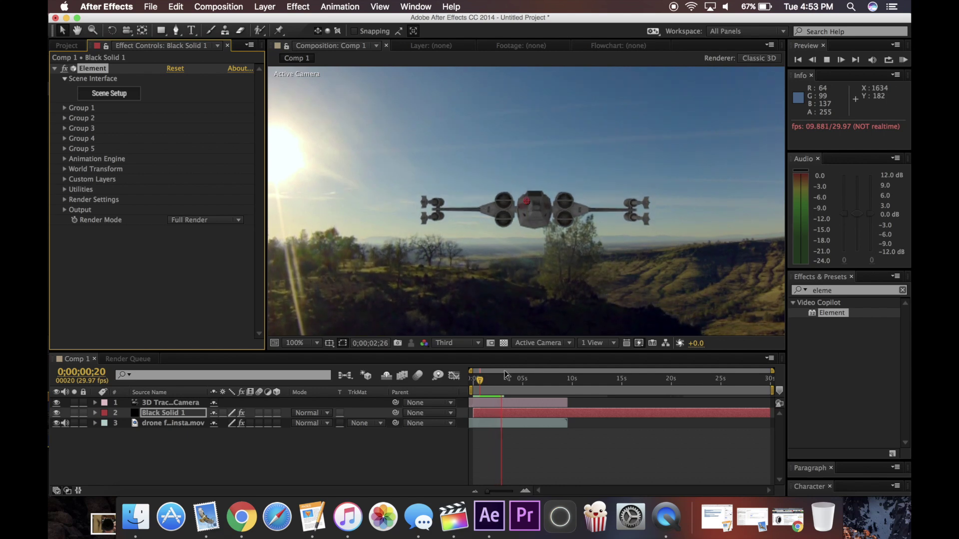
left_click_drag(519, 380, 529, 383)
key("space")
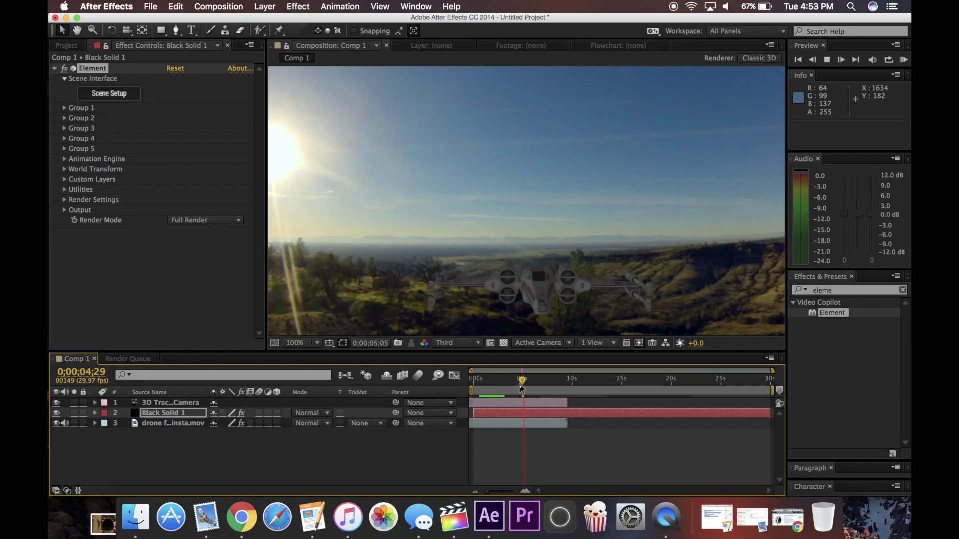
left_click_drag(525, 390, 474, 384)
key("space")
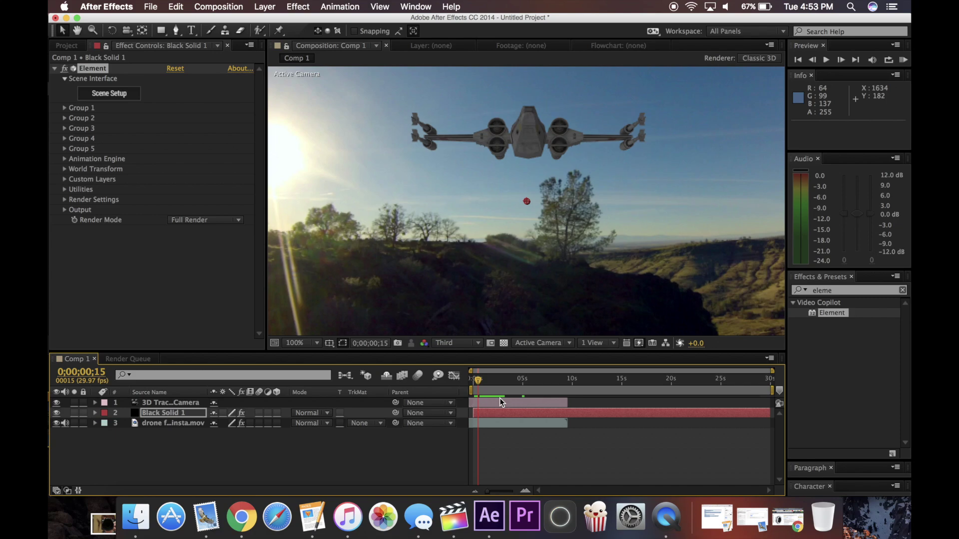
Step: Reveal the rotation values under Element's Group 1 > Aux Channels > Channel 1
left_click(109, 94)
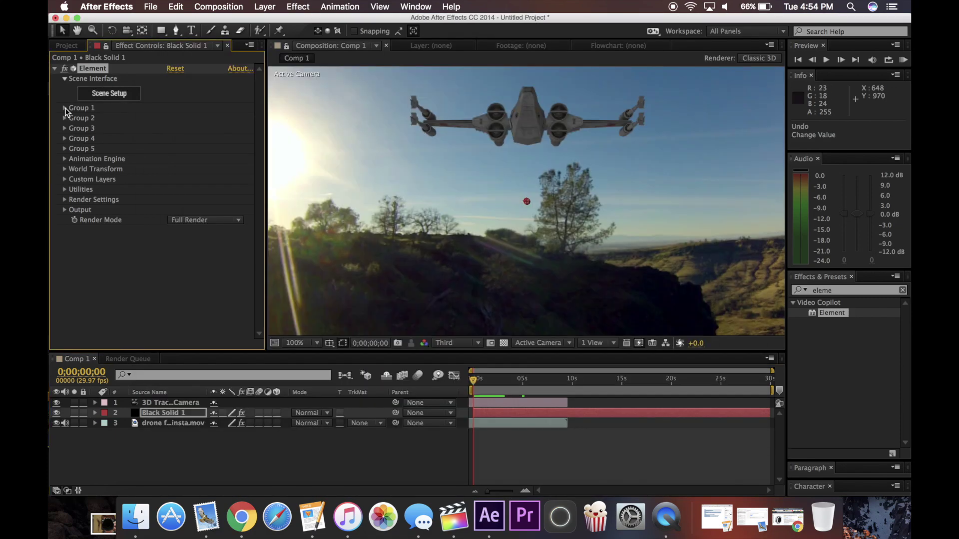
left_click(65, 108)
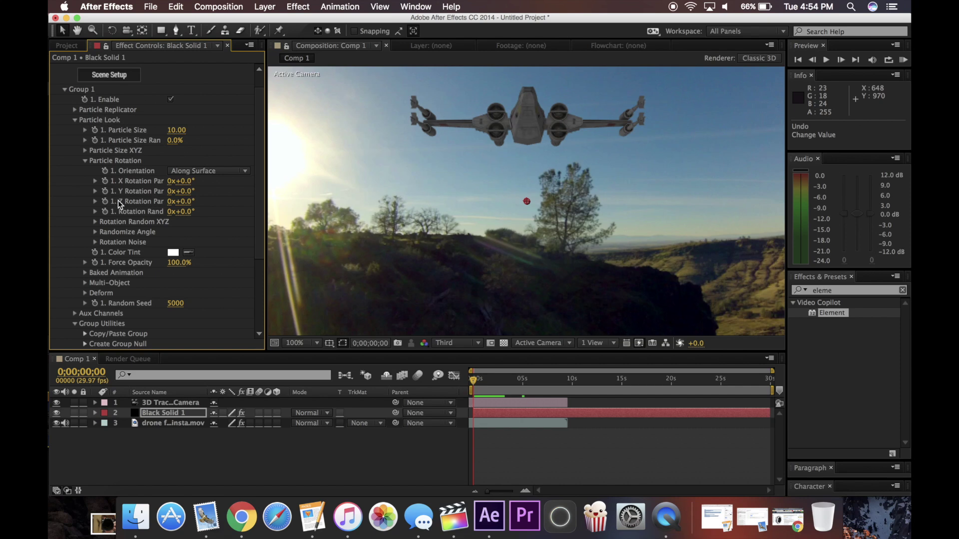
left_click(75, 121)
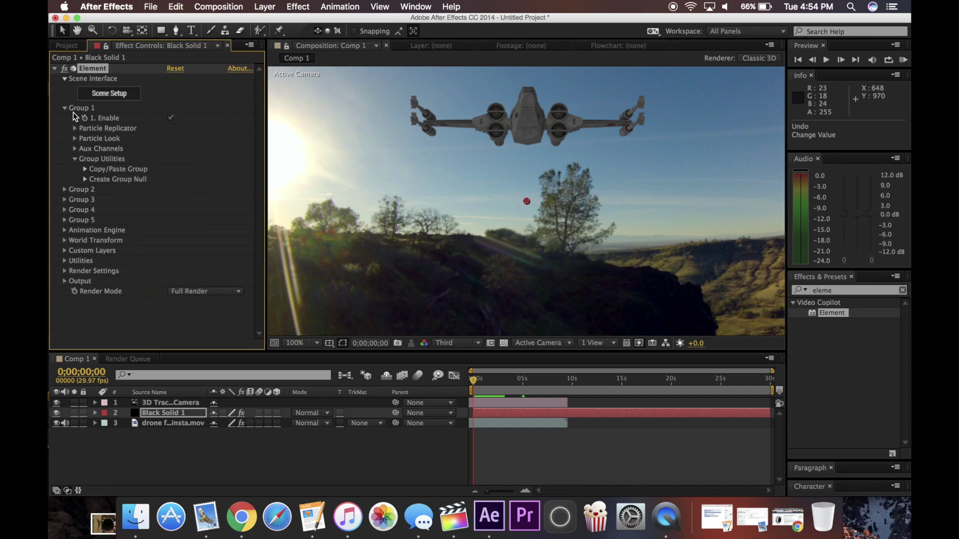
left_click(74, 149)
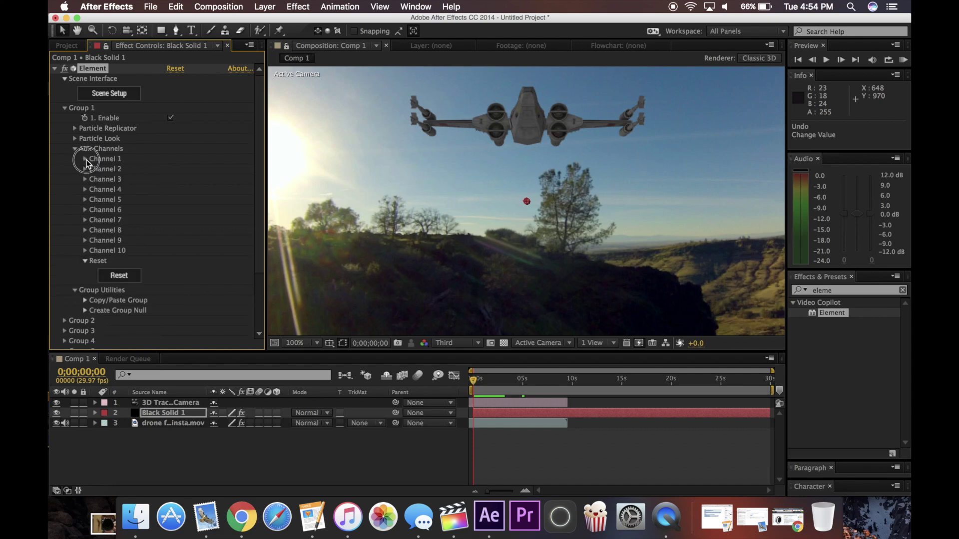
left_click(86, 159)
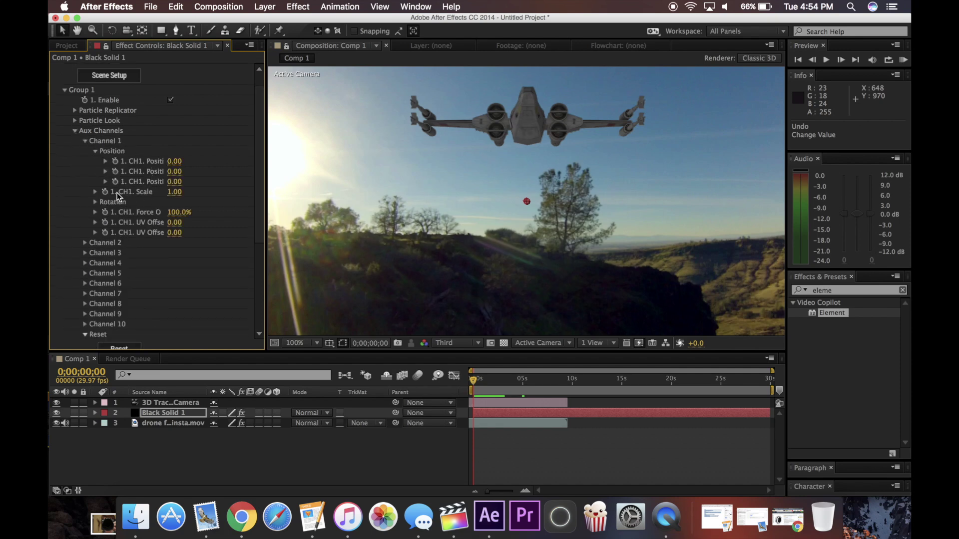
left_click(95, 202)
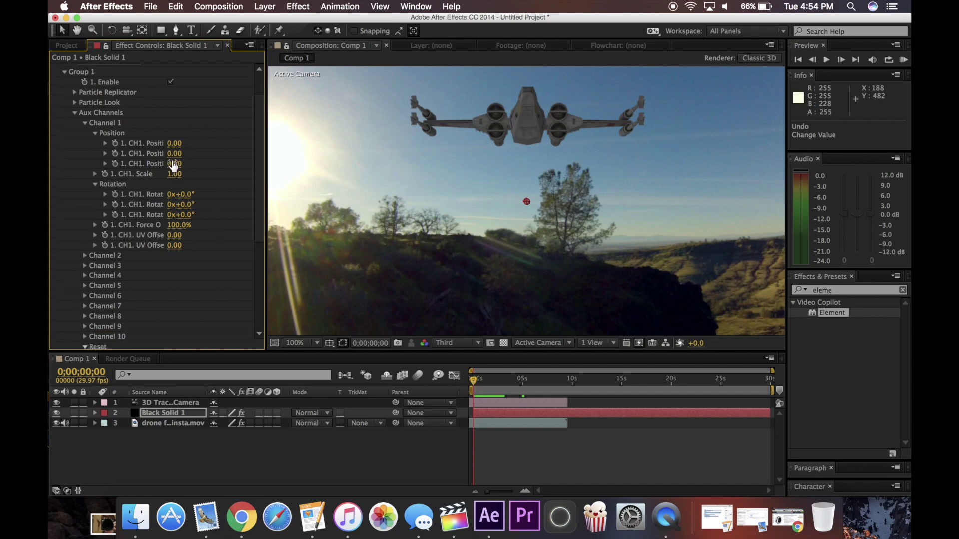
left_click_drag(185, 197, 197, 223)
Step: Keyframe the third Channel 1 rotation at 0° at start and about 15° at 4s
left_click(477, 383)
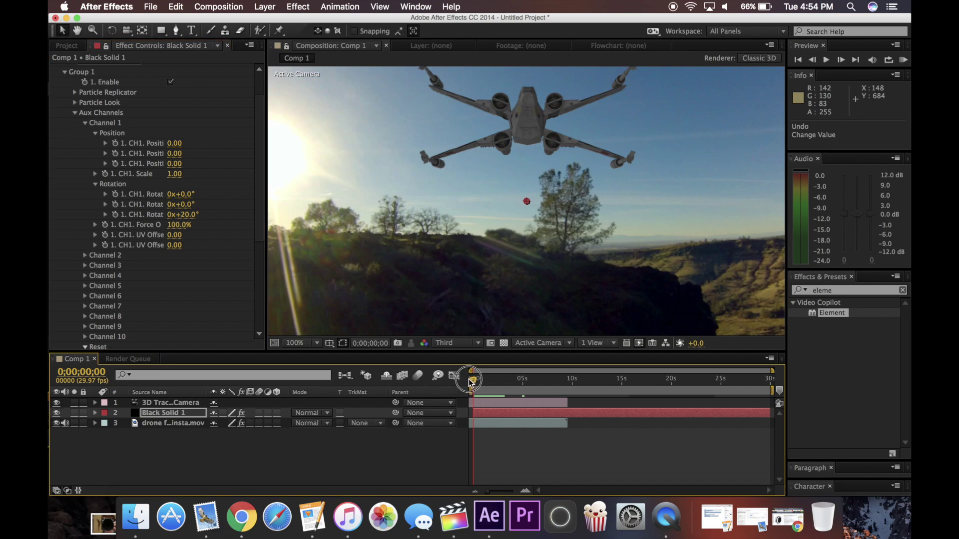
left_click(193, 217)
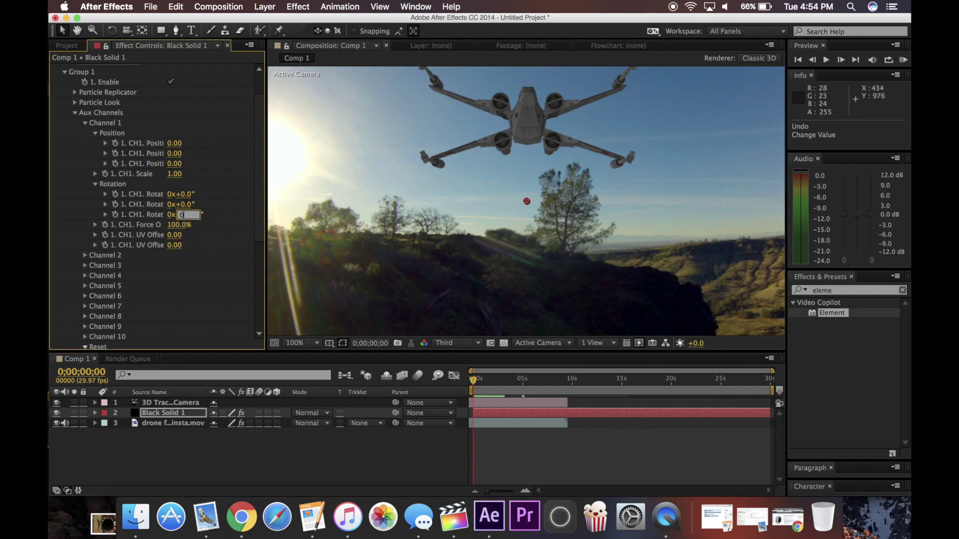
type("0")
key("Return")
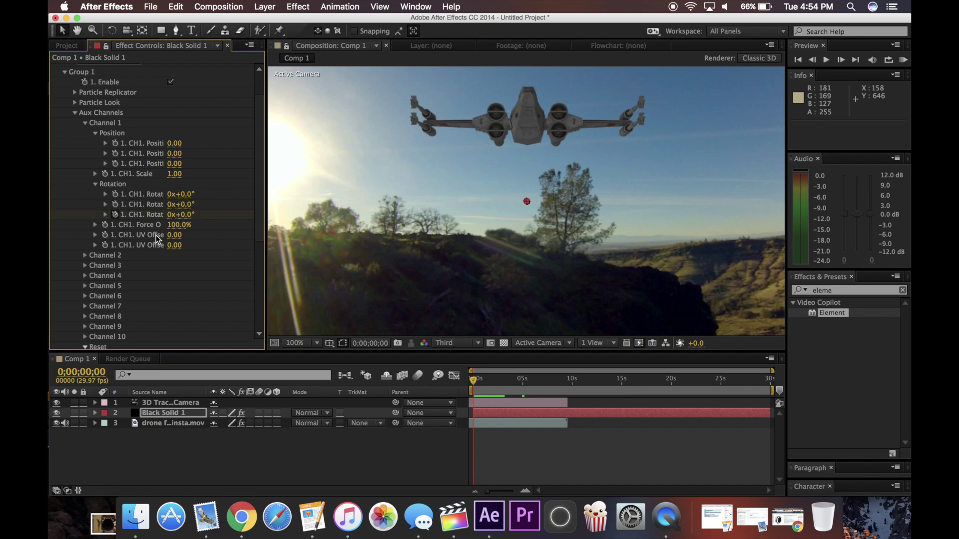
left_click_drag(473, 382, 512, 387)
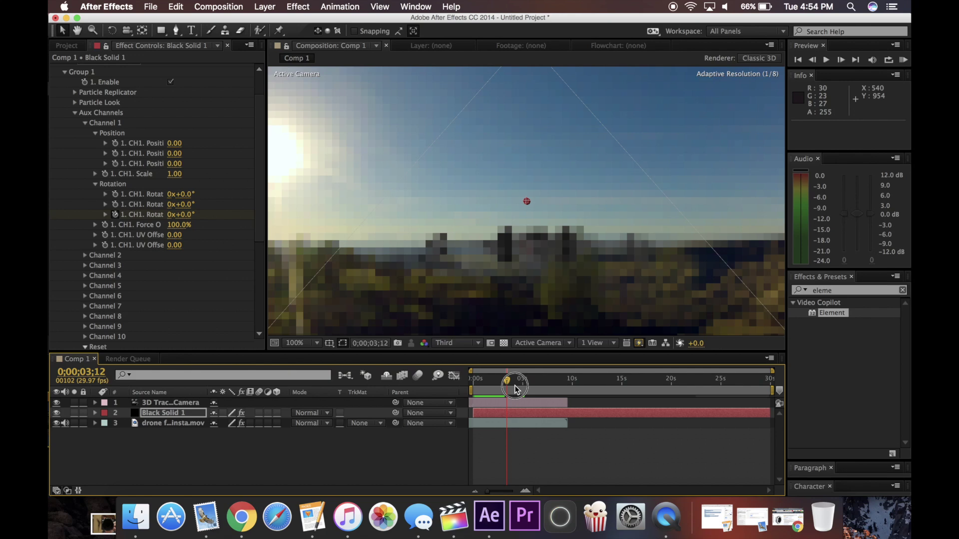
left_click(182, 214)
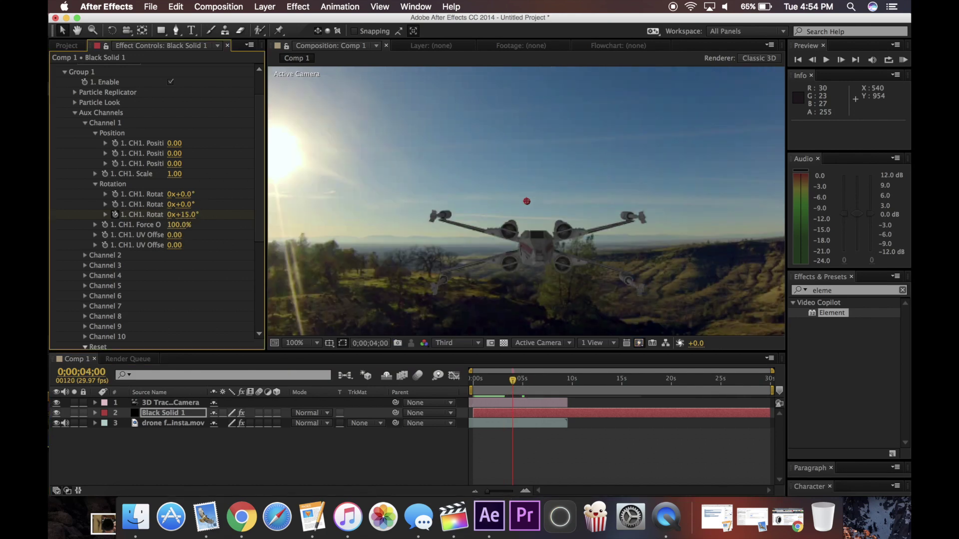
Step: Preview the wing-opening animation from the first frame
left_click(533, 448)
left_click_drag(495, 383, 464, 384)
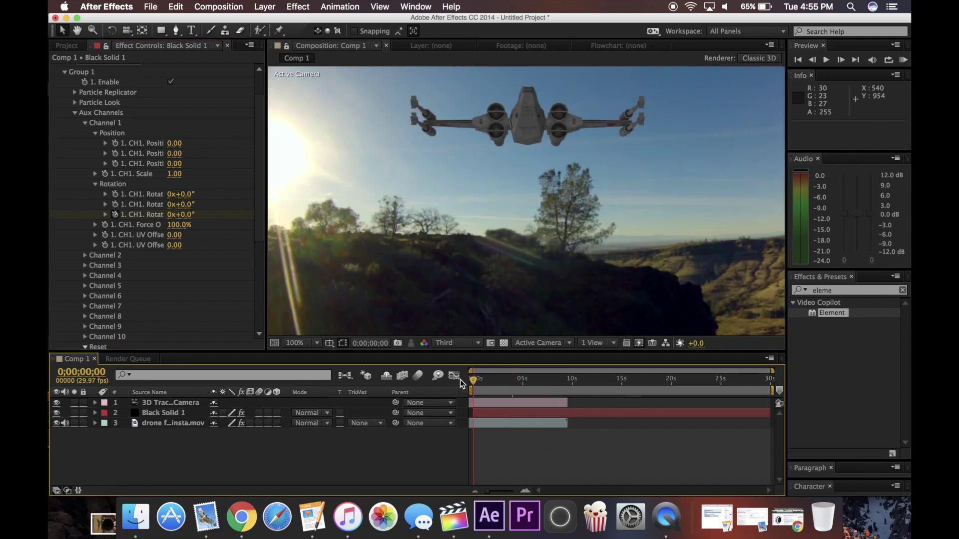
key("space")
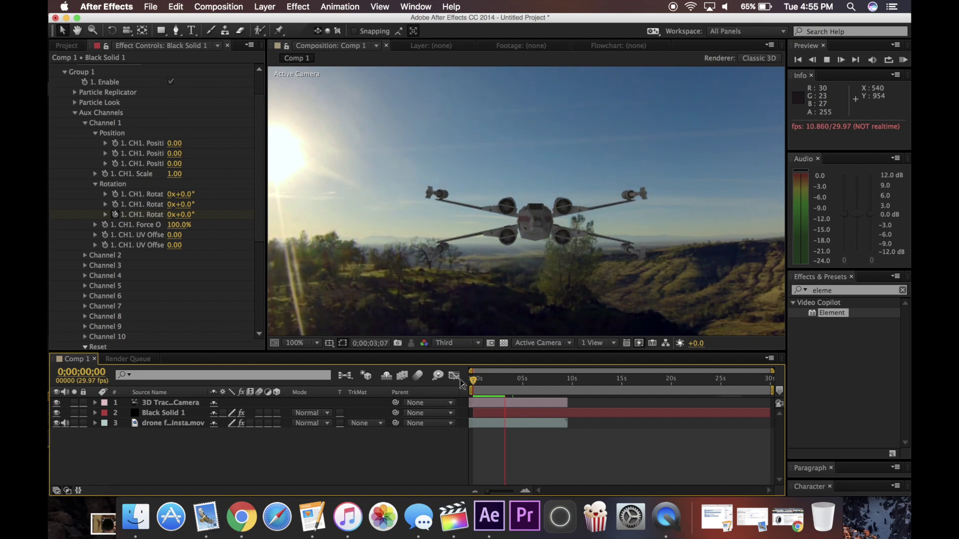
key("space")
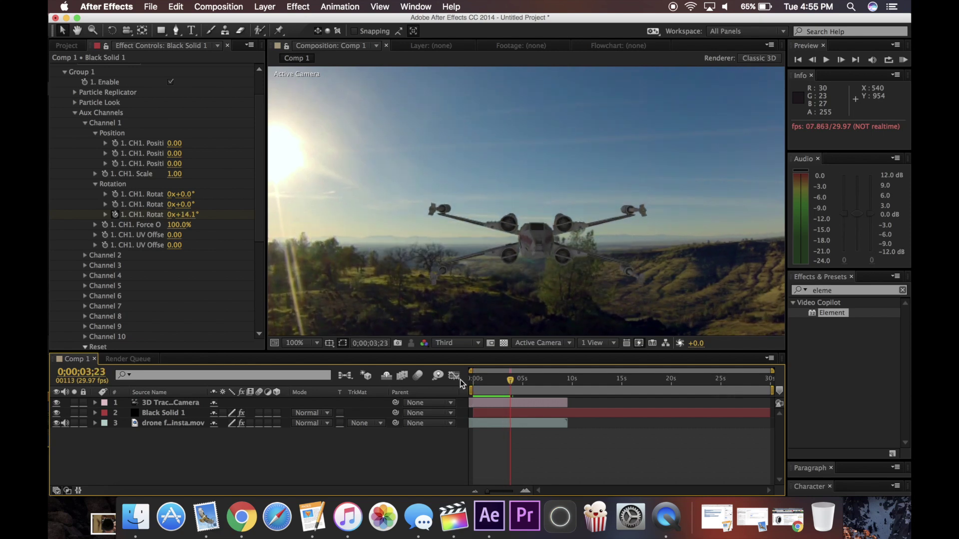
left_click_drag(509, 379, 460, 382)
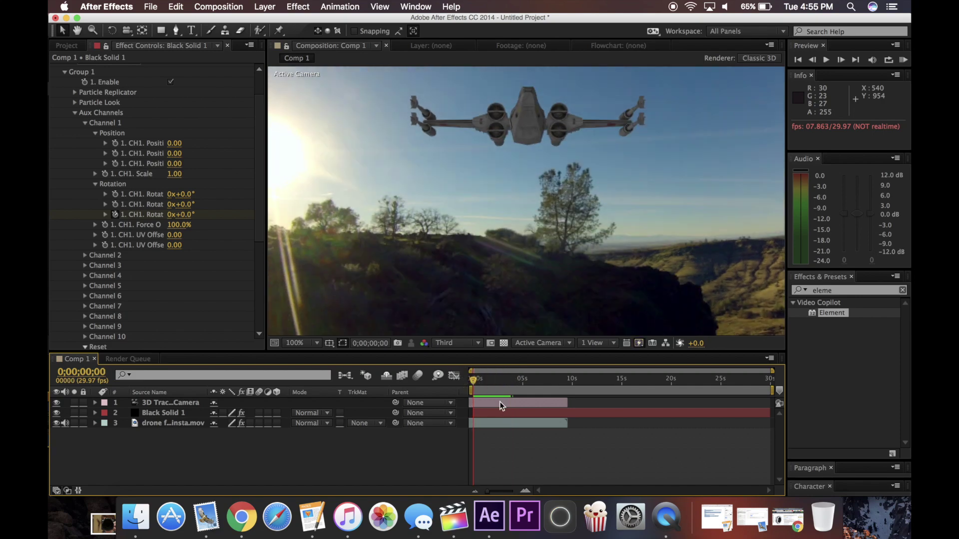
Step: Rotate the X-Fighter in Element's Scene Setup to an orientation of 180°, 338.1°
left_click(503, 414)
scroll(166, 184, "up", 3)
left_click(110, 93)
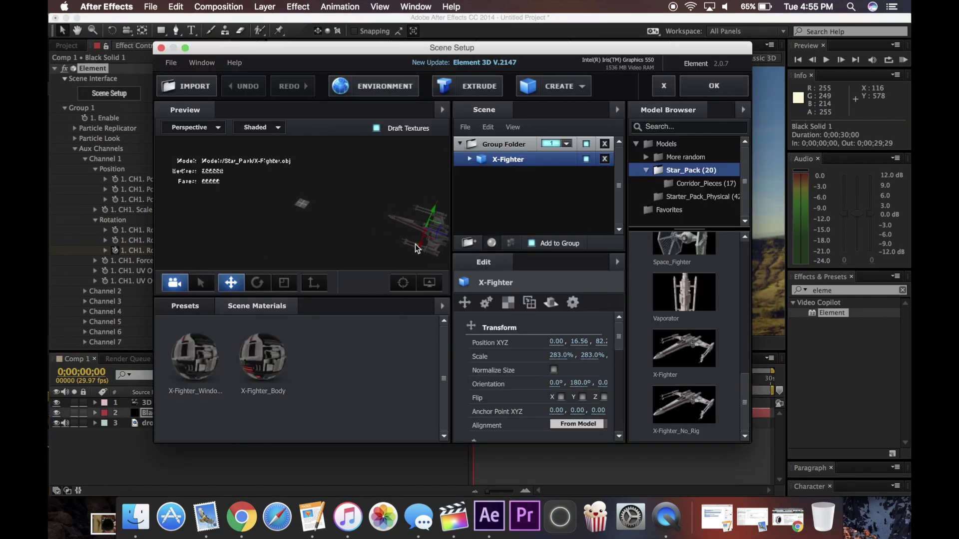
left_click(260, 283)
mouse_move(397, 238)
left_mouse_down()
mouse_move(397, 230)
mouse_move(405, 253)
left_mouse_up()
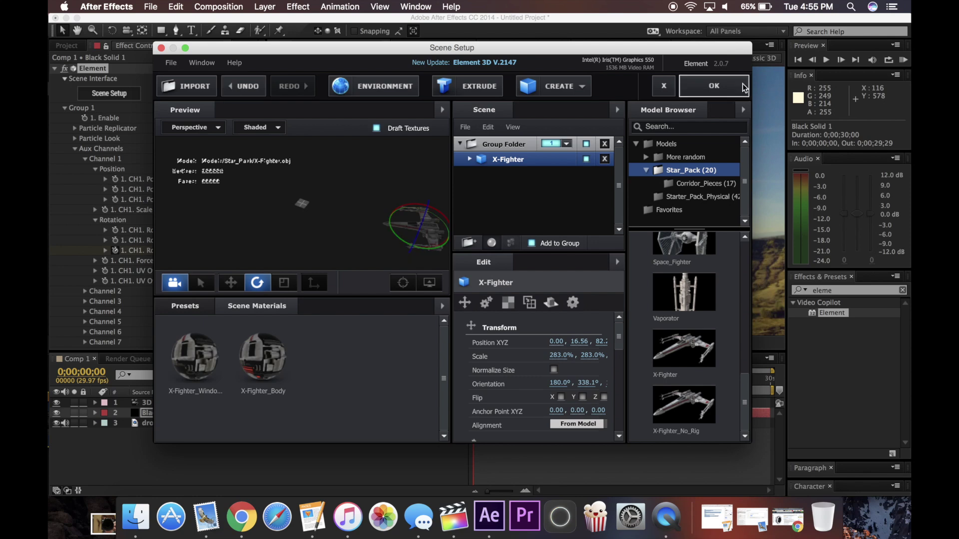
left_click(741, 84)
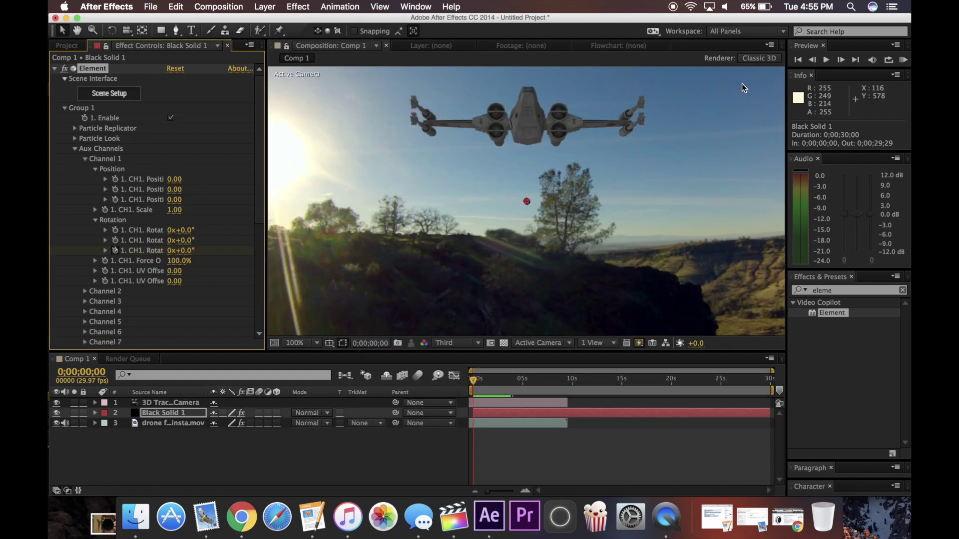
Step: Preview the reoriented ship flying over the hills
left_click(477, 384)
key("space")
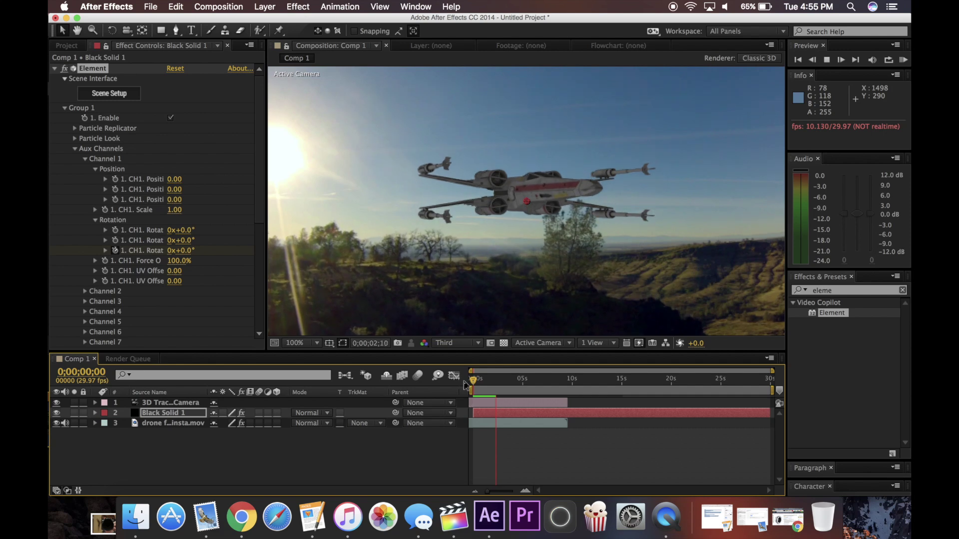
key("space")
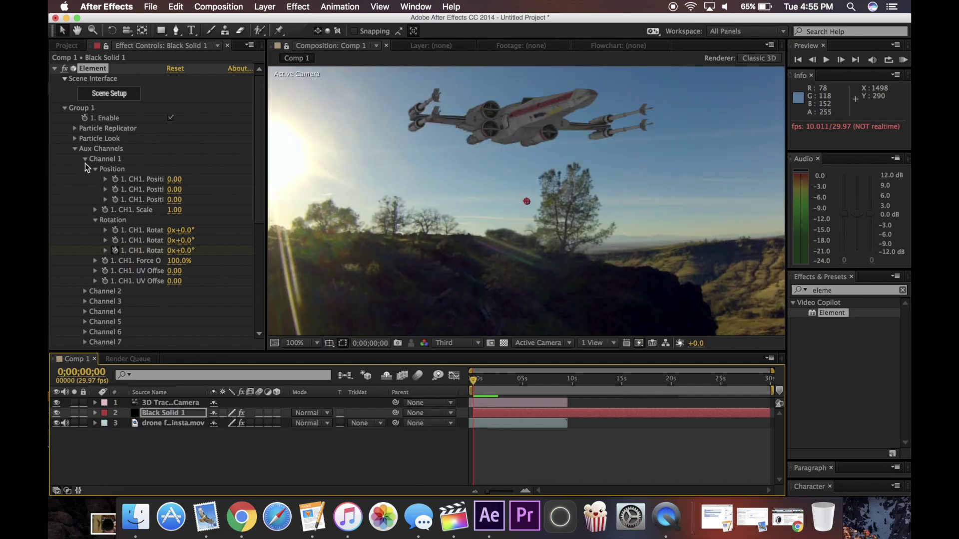
Step: Keyframe Particle Rotation Y at 18° at the start and 0° near six seconds
left_click(85, 159)
left_click(74, 138)
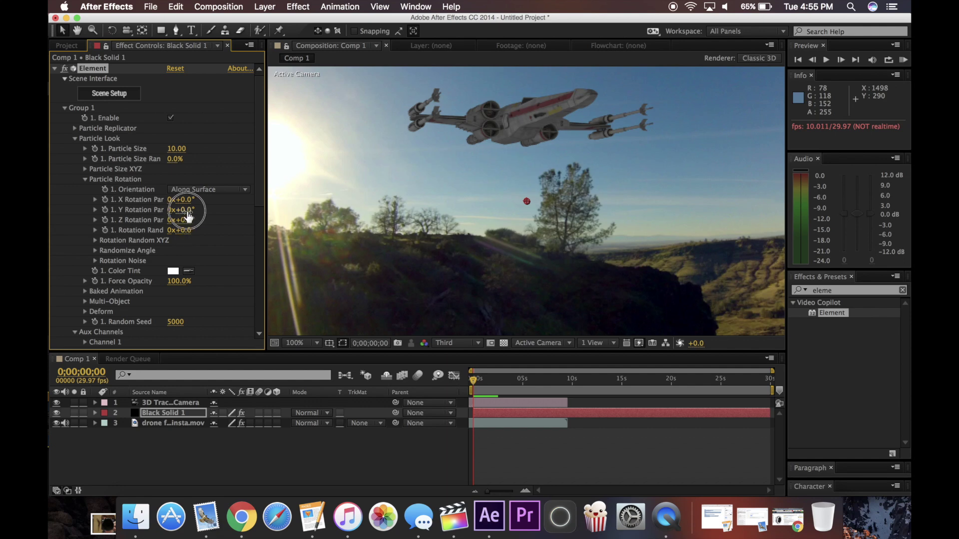
left_click_drag(189, 215, 197, 216)
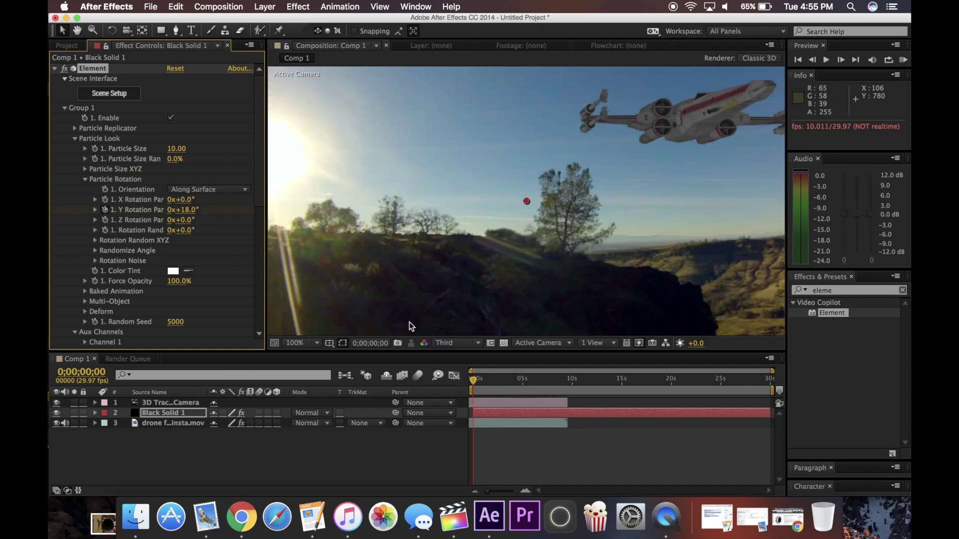
left_click_drag(472, 383, 533, 384)
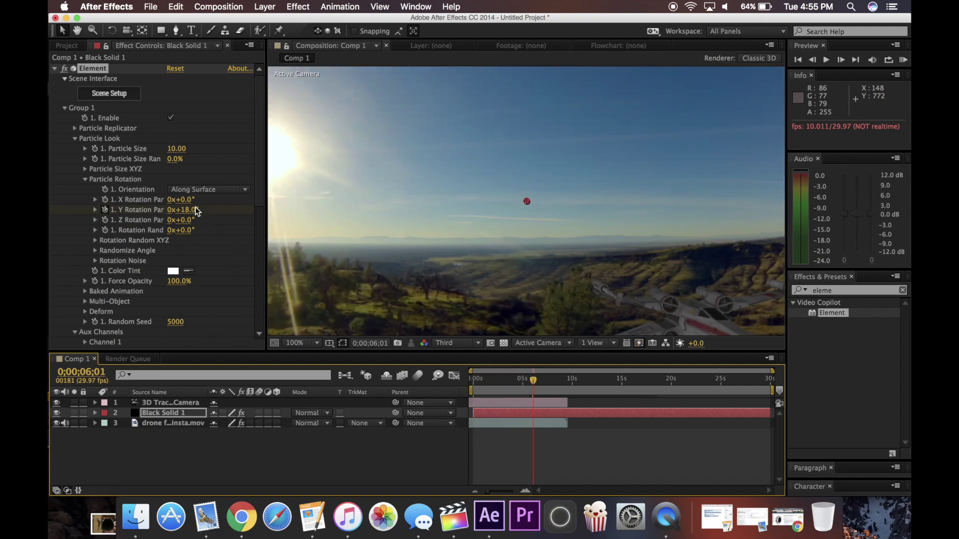
left_click(185, 209)
key("Return")
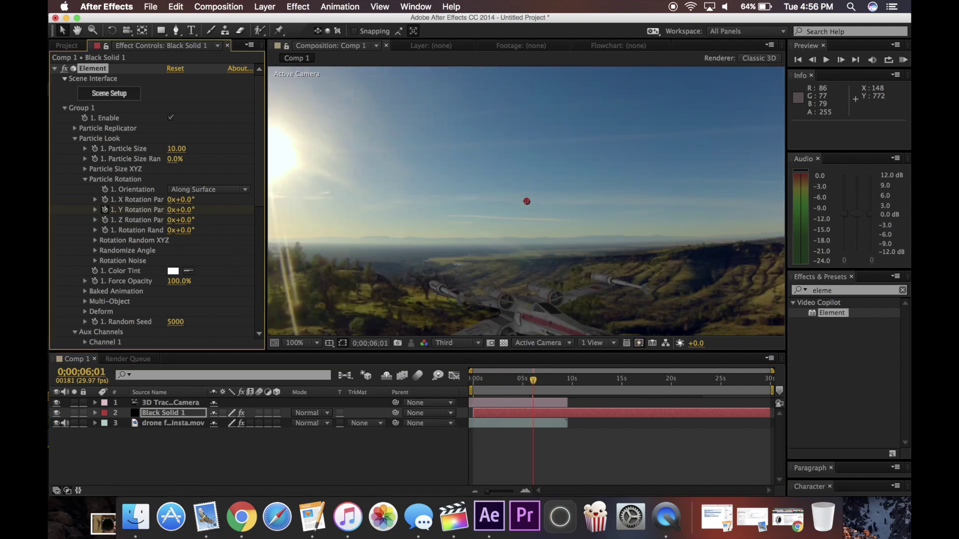
Step: Preview the turning ship from the first frame
left_click_drag(497, 386, 470, 384)
key("ctrl+z")
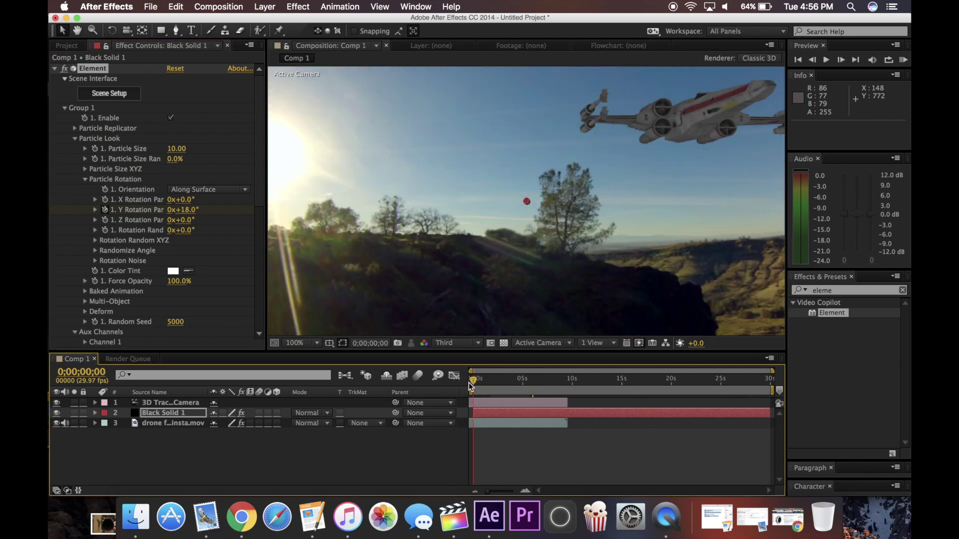
key("space")
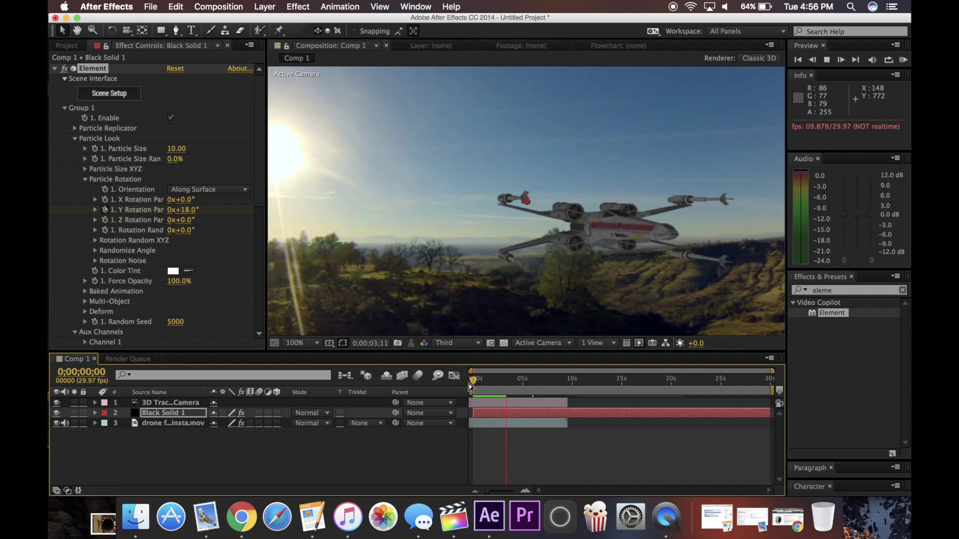
Step: Stop the preview and expand Element's Render Settings to show the Fog options
key("space")
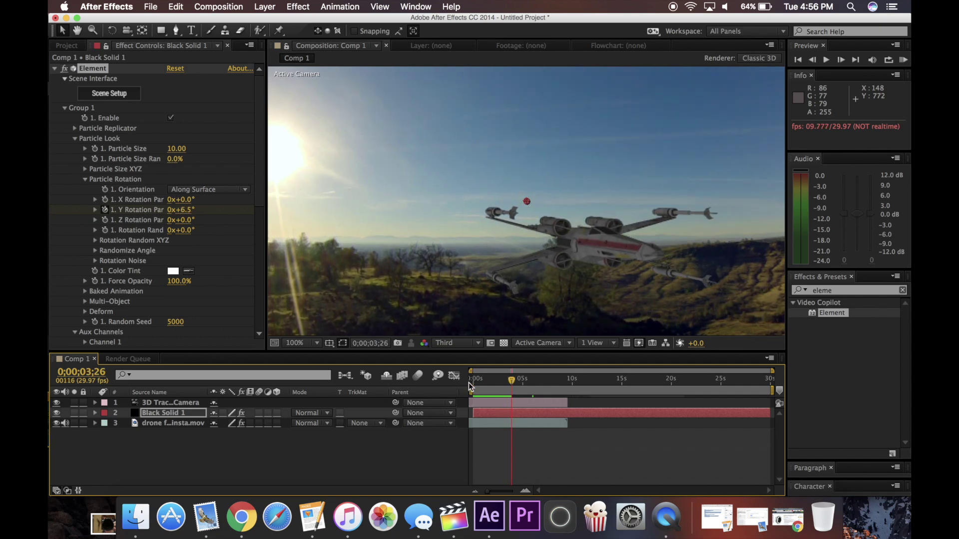
scroll(105, 220, "down", 10)
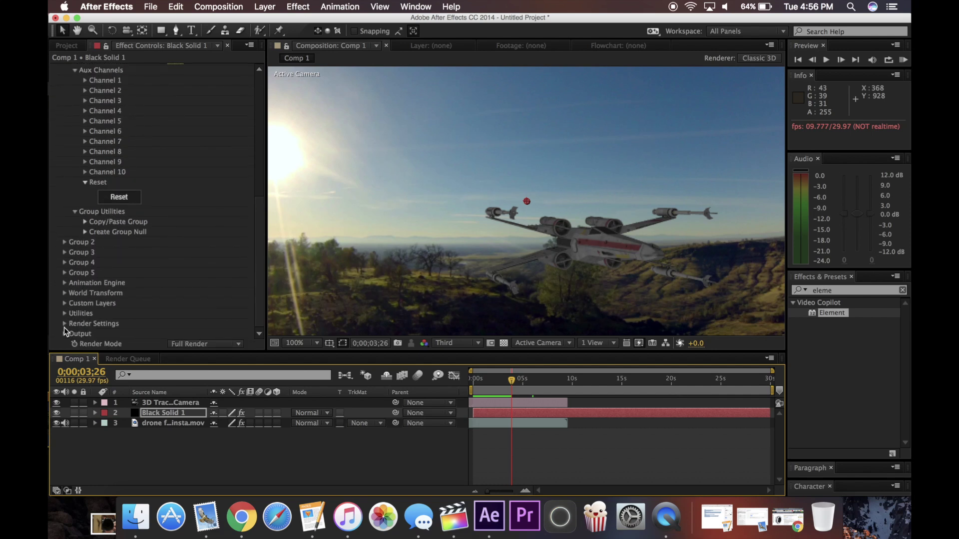
left_click(65, 323)
scroll(137, 304, "down", 5)
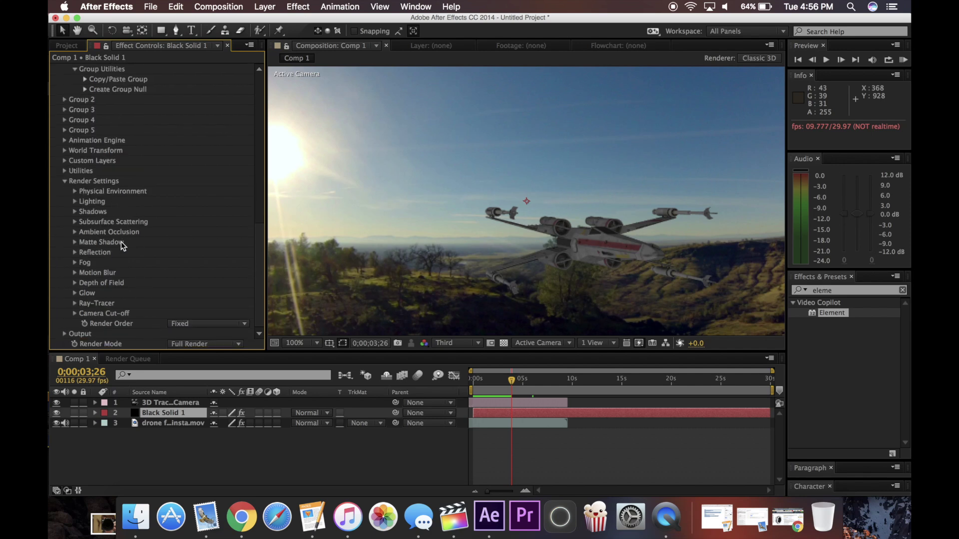
left_click(76, 263)
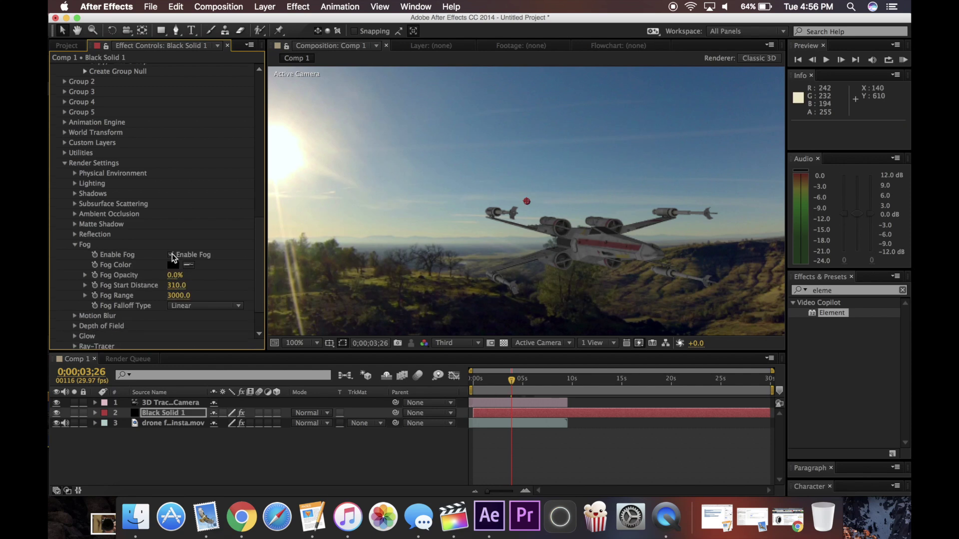